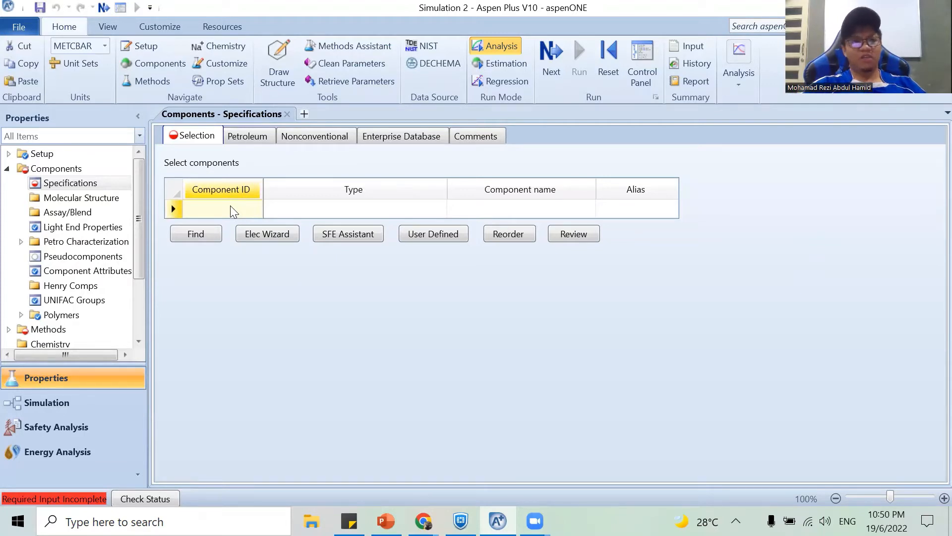
# Add ACETONE and THF as the first two components in the component list.
pyautogui.write('ACET')
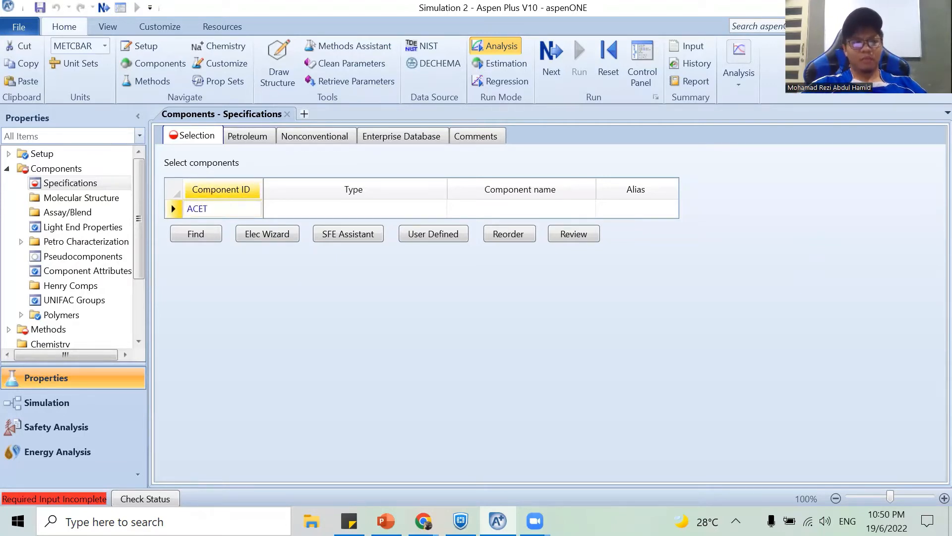
pyautogui.write('ONE')
pyautogui.press('Return')
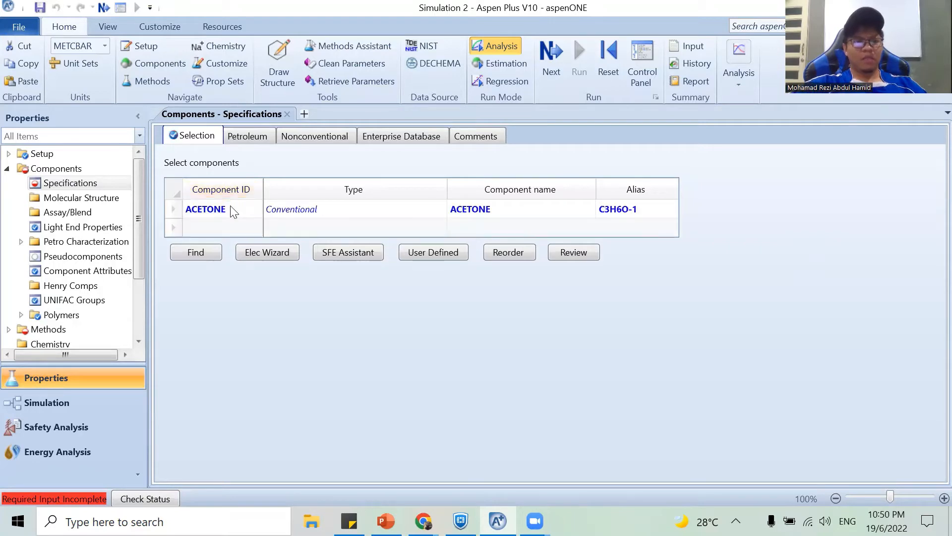
pyautogui.click(227, 230)
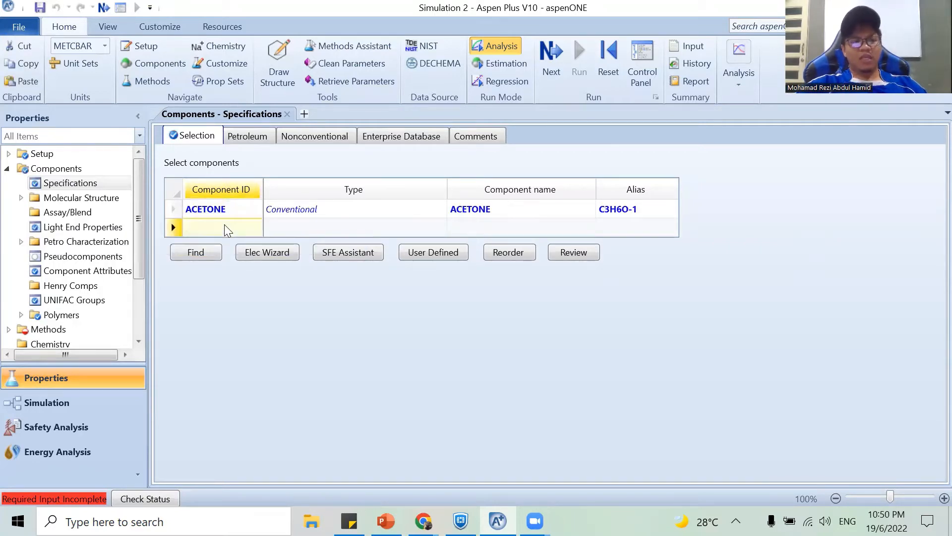
pyautogui.write('THF')
pyautogui.press('Return')
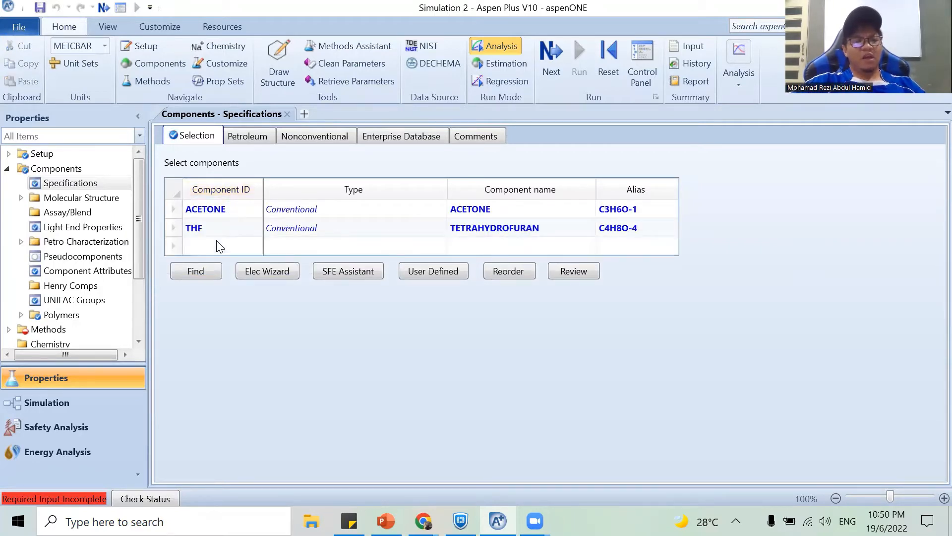
# Find compounds whose name contains BUTYL ETHER and add BUTYL-ETHER to the component list in the empty third row.
pyautogui.click(218, 247)
pyautogui.click(196, 271)
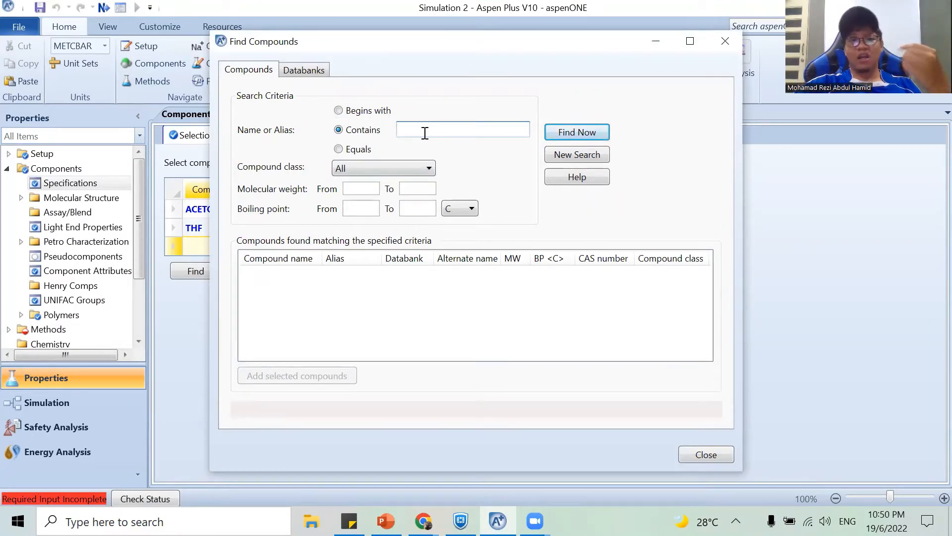
pyautogui.write('BUTYL')
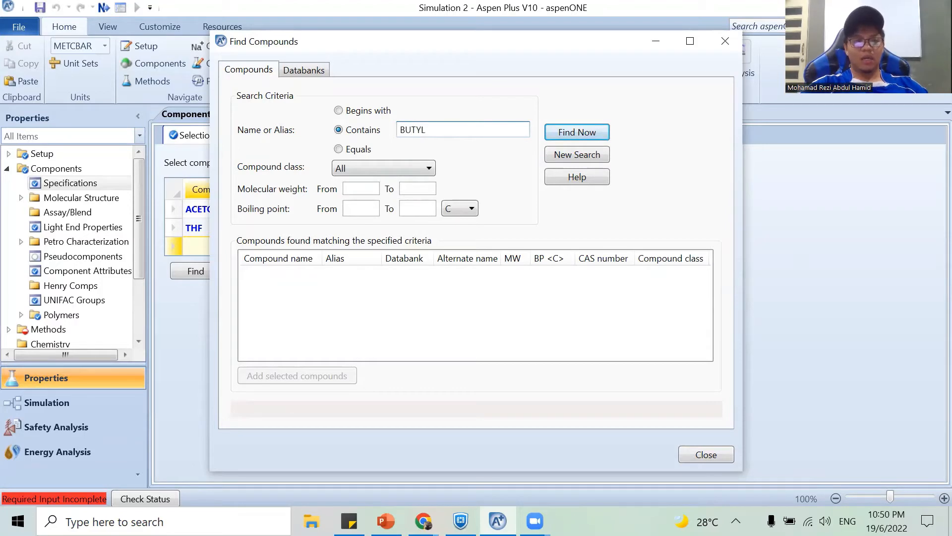
pyautogui.write(' ETHER')
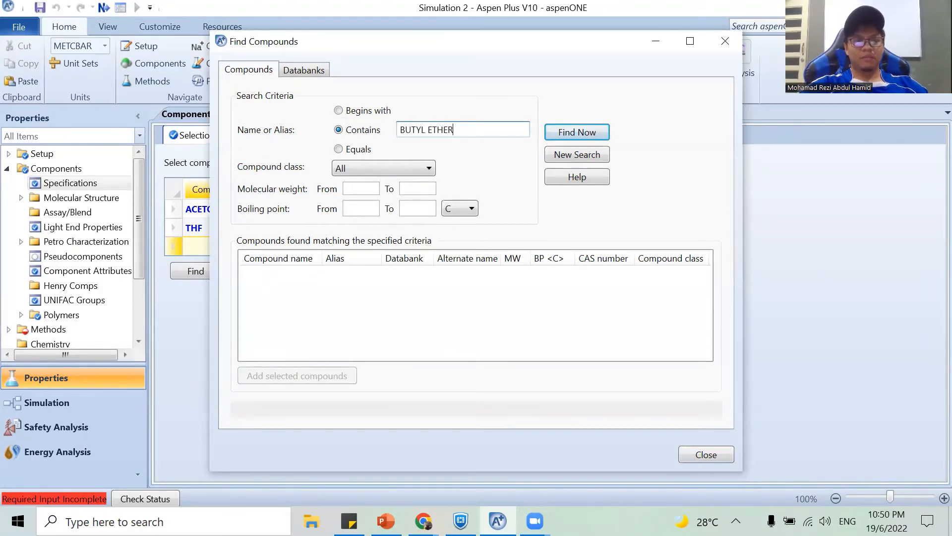
pyautogui.press('Return')
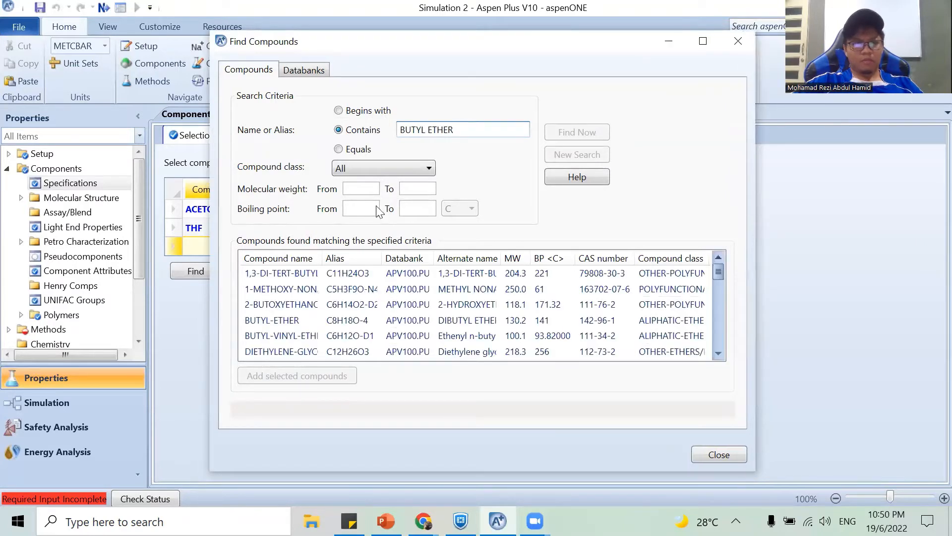
pyautogui.click(295, 320)
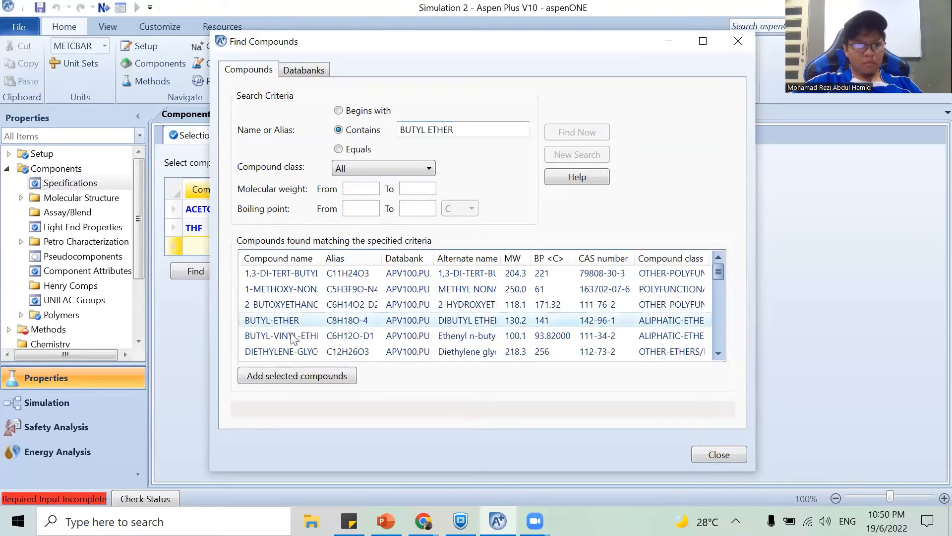
pyautogui.click(276, 377)
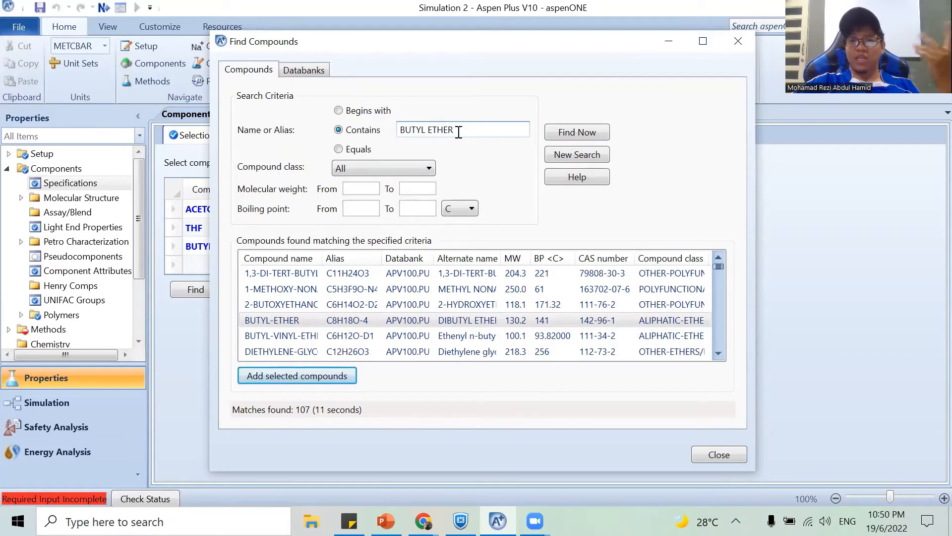
# Search the compound databanks for names containing XYLENE.
pyautogui.click(459, 133)
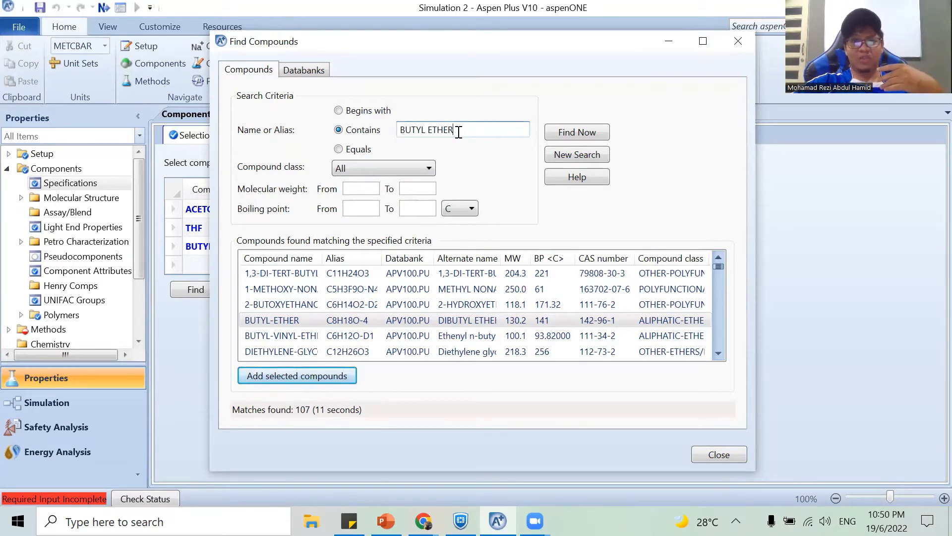
pyautogui.press('BackSpace')
pyautogui.press('BackSpace')
pyautogui.press('BackSpace')
pyautogui.press('BackSpace')
pyautogui.press('BackSpace')
pyautogui.press('BackSpace')
pyautogui.press('BackSpace')
pyautogui.press('BackSpace')
pyautogui.press('BackSpace')
pyautogui.press('BackSpace')
pyautogui.press('BackSpace')
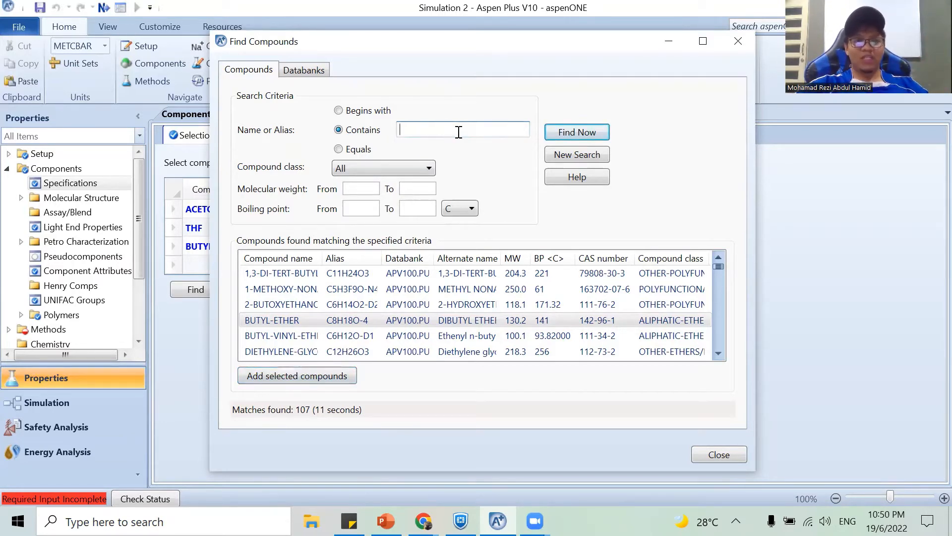
pyautogui.write('XYLENE')
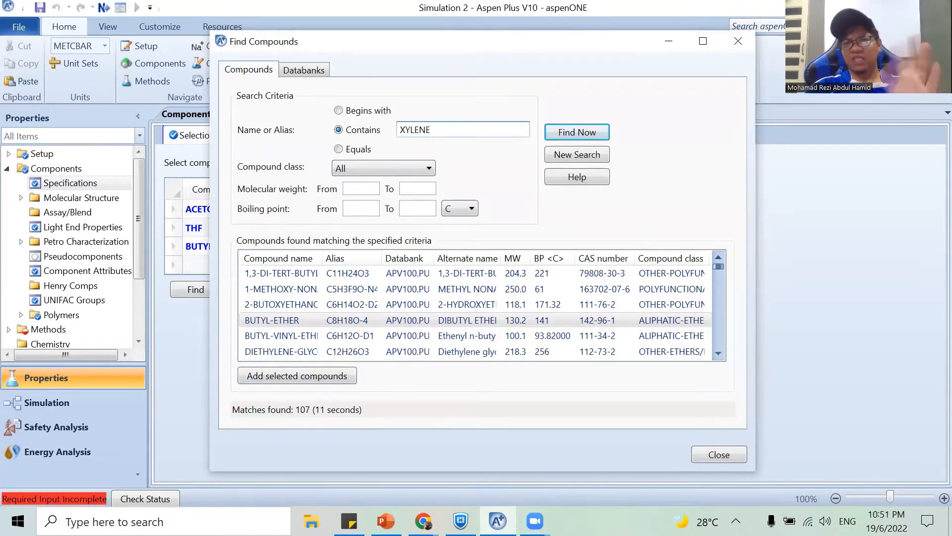
pyautogui.press('Return')
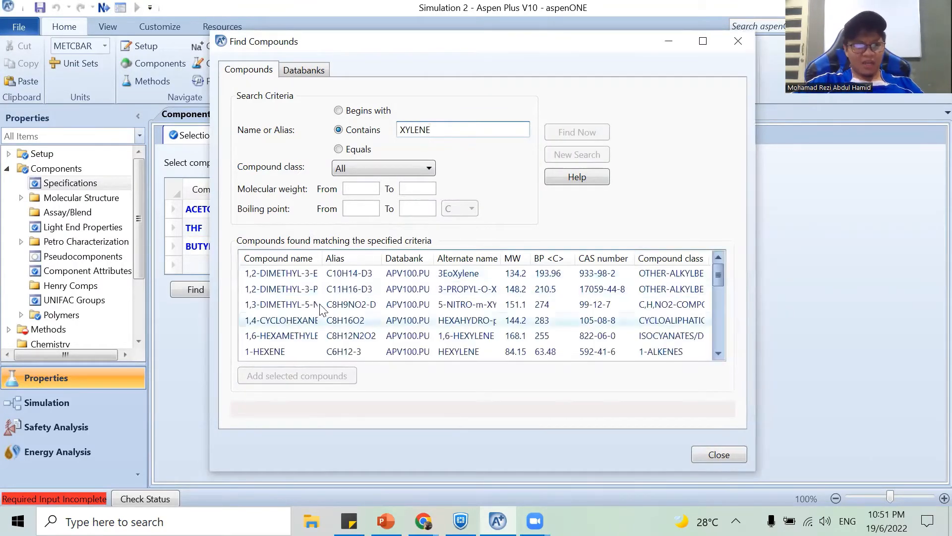
# Add P-XYLENE from the search results to the component list without replacing BUTYL-ETHER.
pyautogui.scroll(-6, 321, 313)
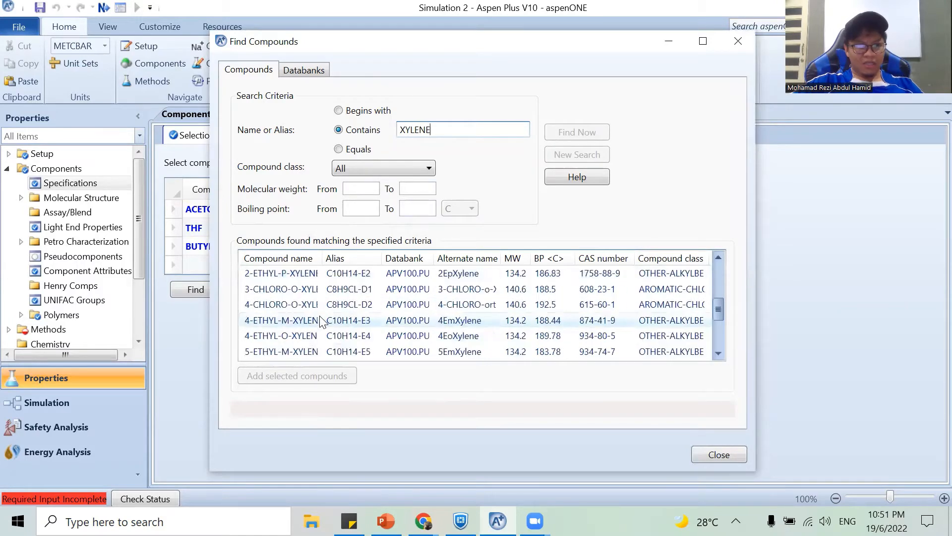
pyautogui.scroll(-3, 321, 322)
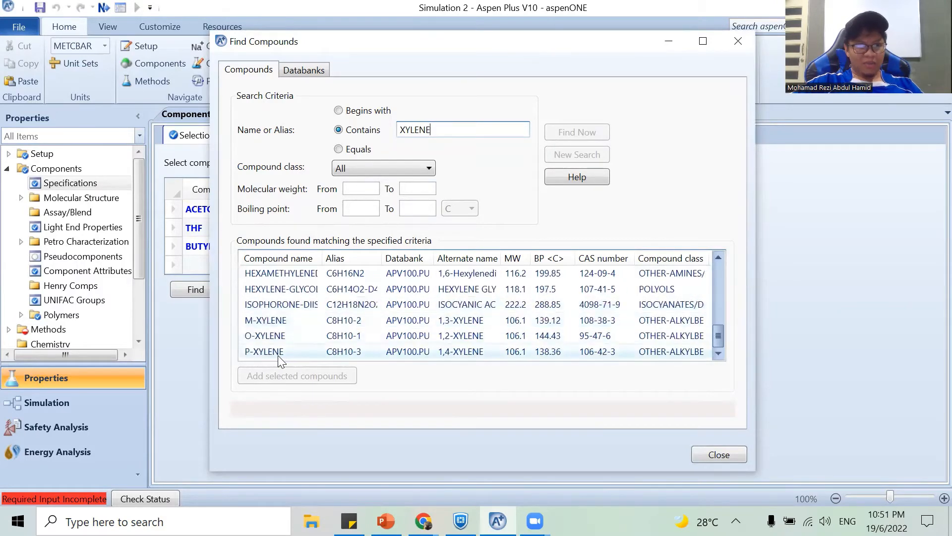
pyautogui.click(265, 352)
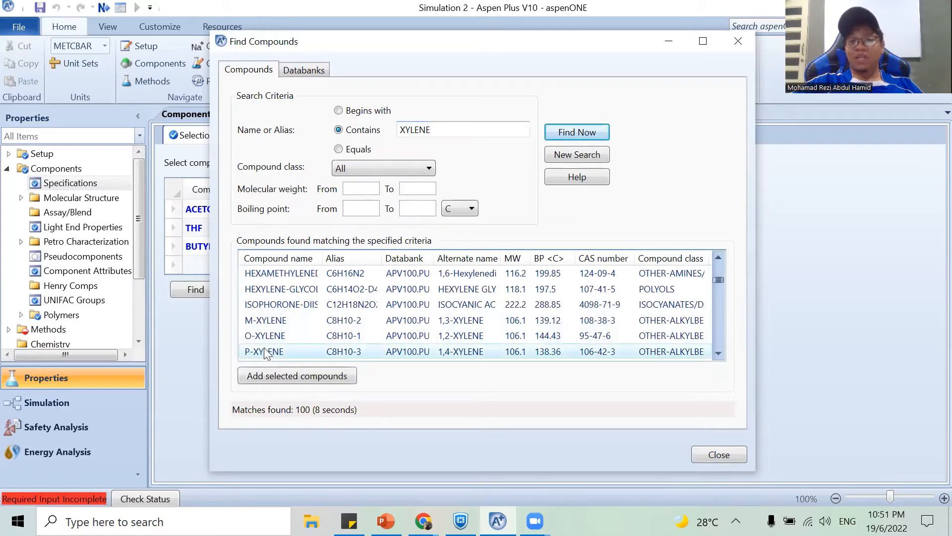
pyautogui.click(285, 373)
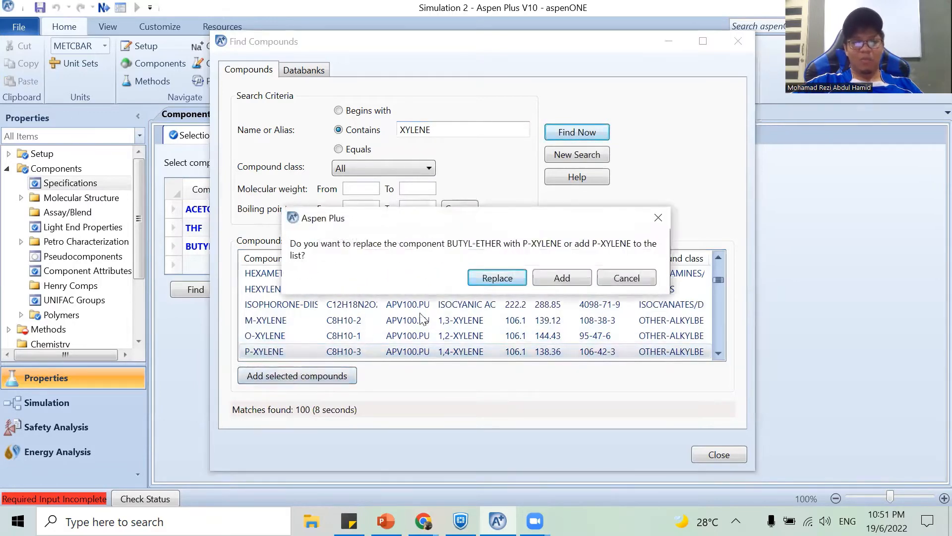
pyautogui.click(563, 278)
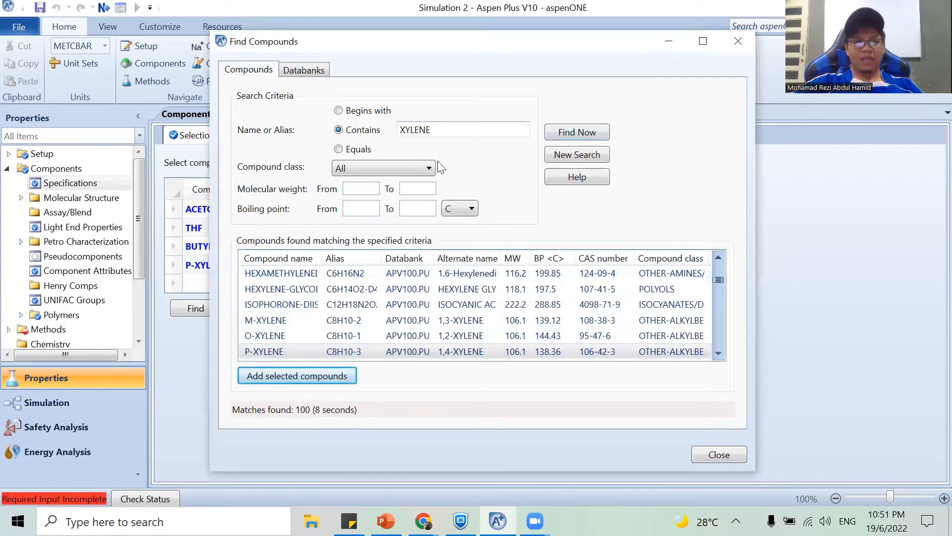
# Try searching the compound databanks for names containing TRIMETYLBENZENE.
pyautogui.doubleClick(416, 130)
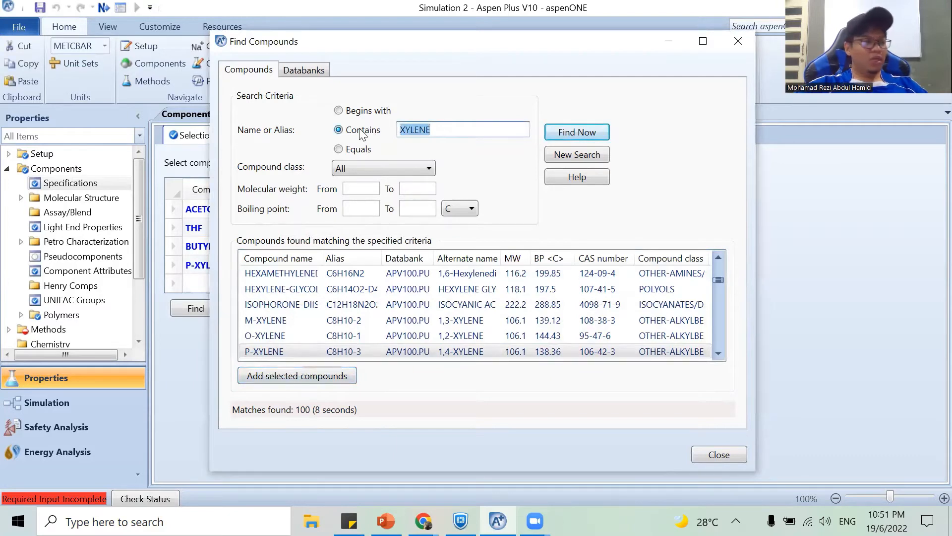
pyautogui.write('TRIMETYL')
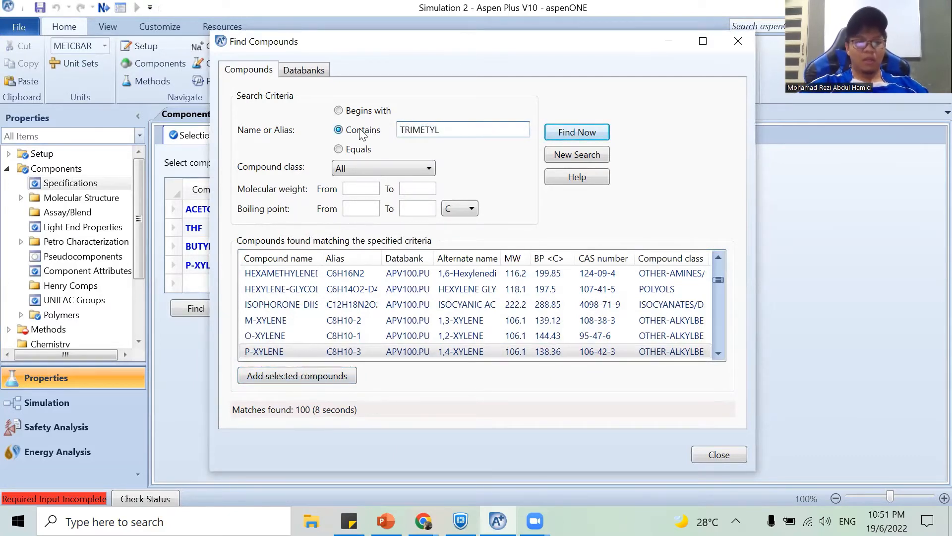
pyautogui.write('BENZENE')
pyautogui.press('Return')
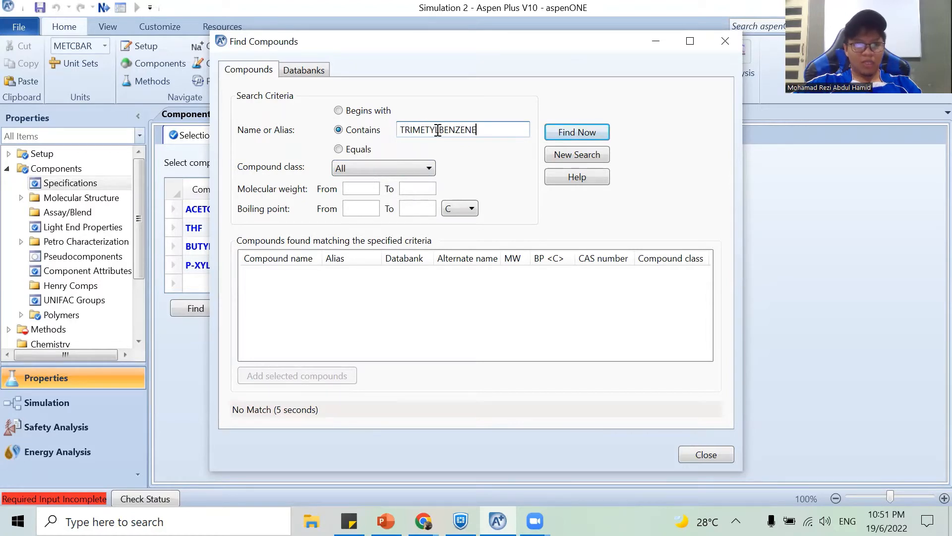
# Try the shortened search names METYLBENZENE and METYL BENZENE in the compound search.
pyautogui.click(412, 130)
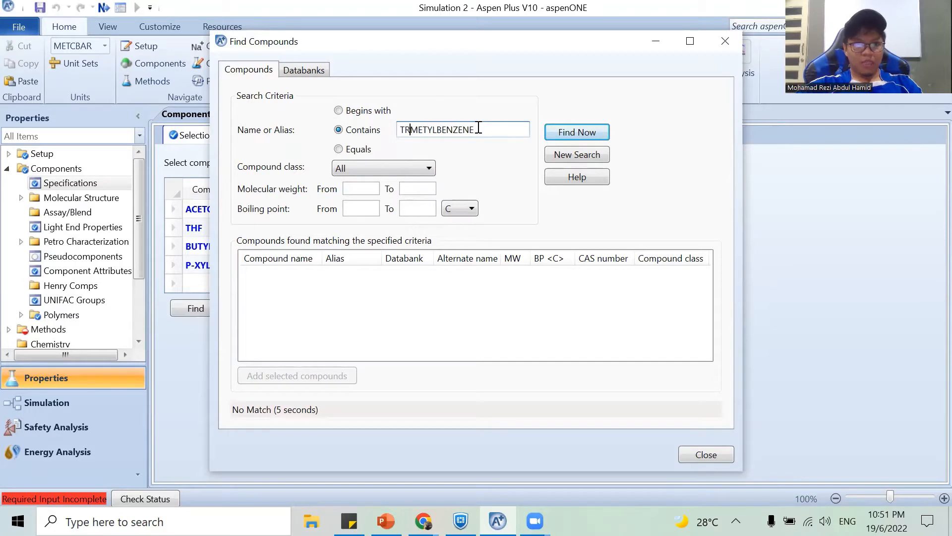
pyautogui.press('BackSpace')
pyautogui.press('BackSpace')
pyautogui.press('BackSpace')
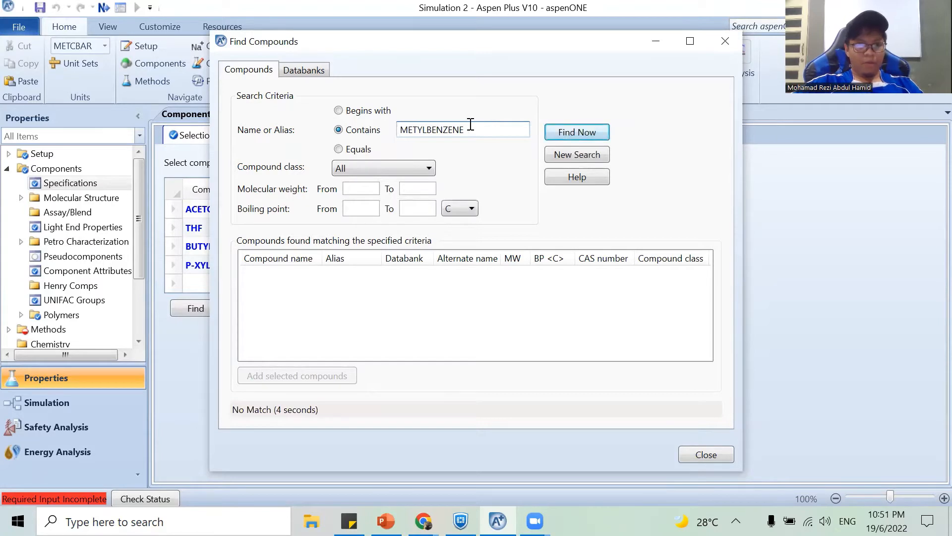
pyautogui.click(361, 130)
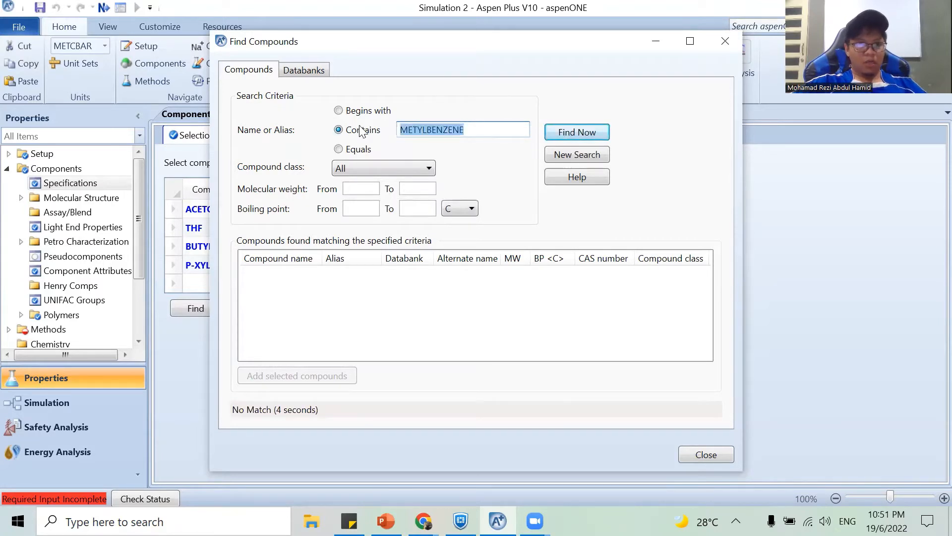
pyautogui.press('Left')
pyautogui.press('Right')
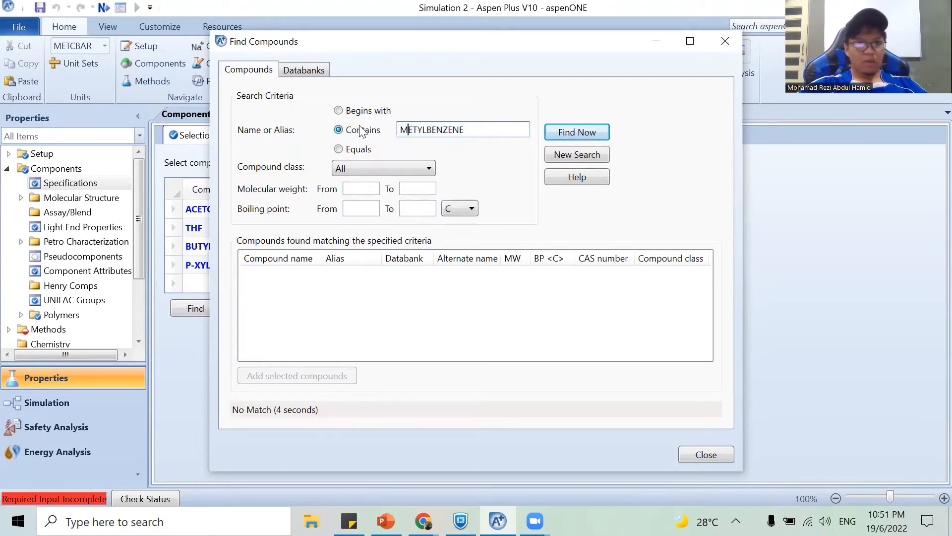
pyautogui.press('Return')
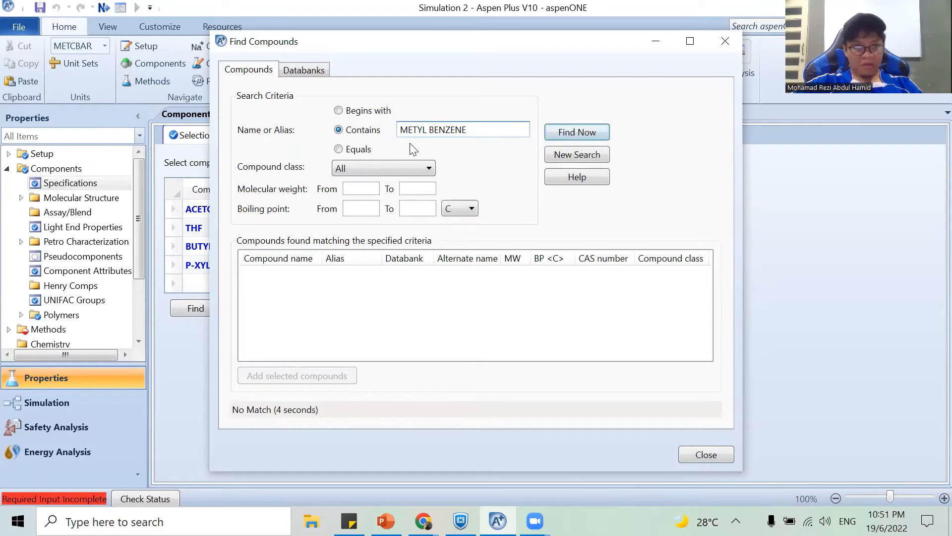
# Replace the search text with BENZENE and search the compound databanks for names containing it.
pyautogui.click(477, 129)
pyautogui.moveTo(422, 129); pyautogui.dragTo(390, 132)
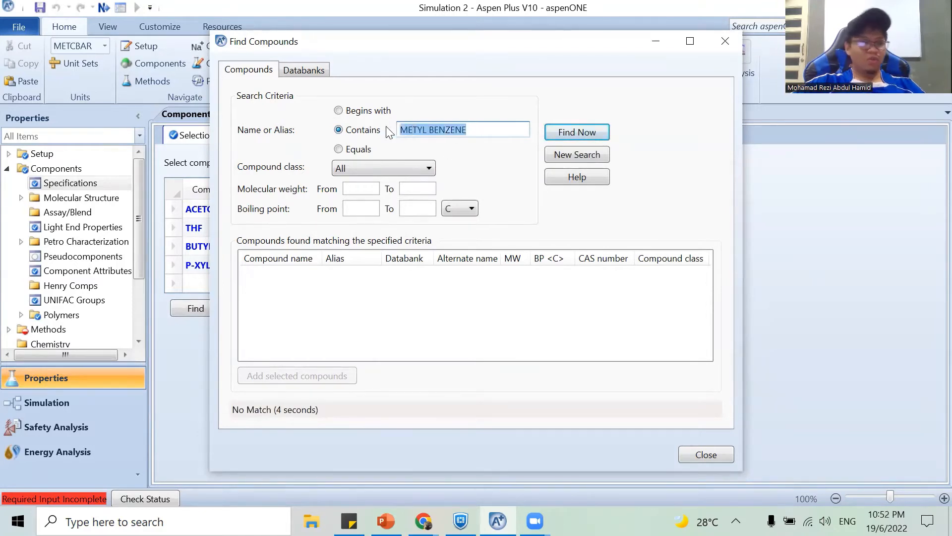
pyautogui.write('BENZENE')
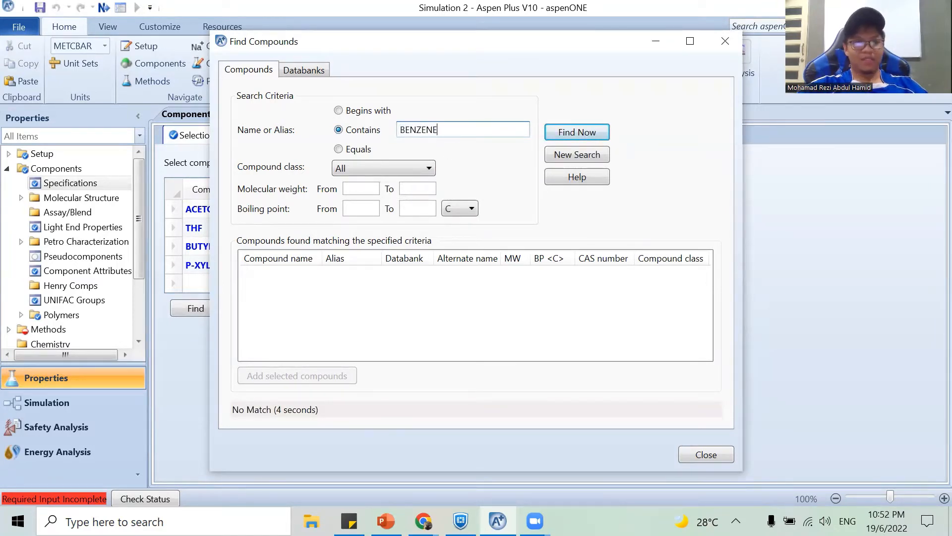
pyautogui.press('Return')
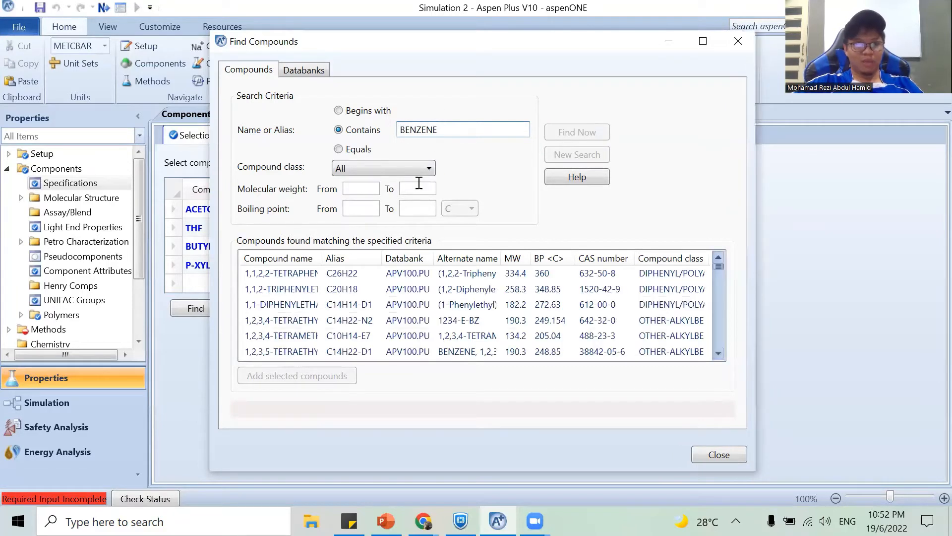
# Add 1,3,5-TRIMETHYLBENZENE from the BENZENE search results to the component list without replacing BUTYL-ETHER.
pyautogui.click(288, 321)
pyautogui.scroll(-5, 289, 322)
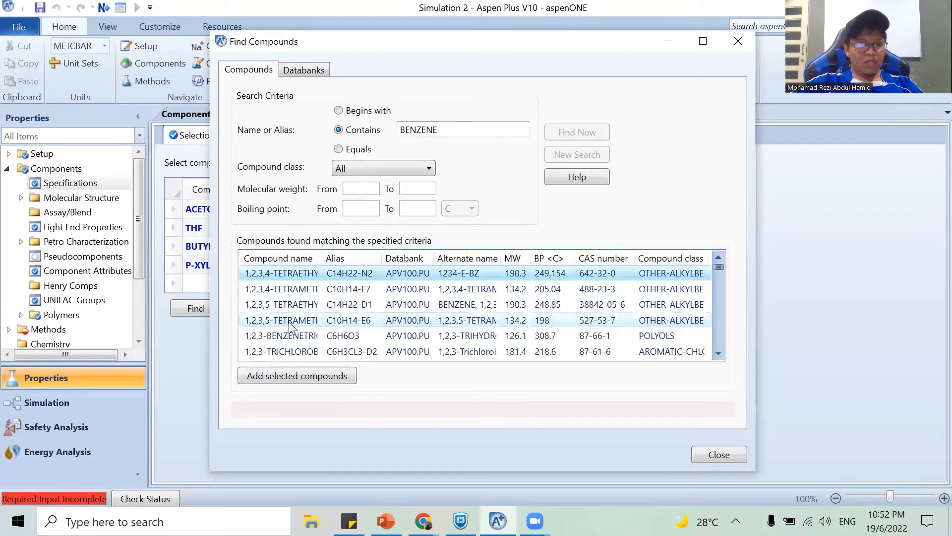
pyautogui.scroll(-2, 289, 322)
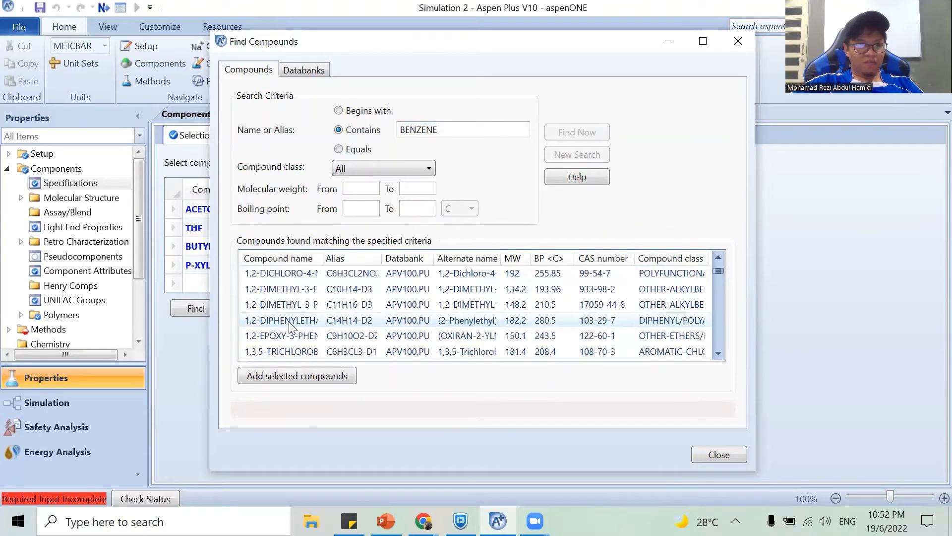
pyautogui.scroll(-1, 287, 352)
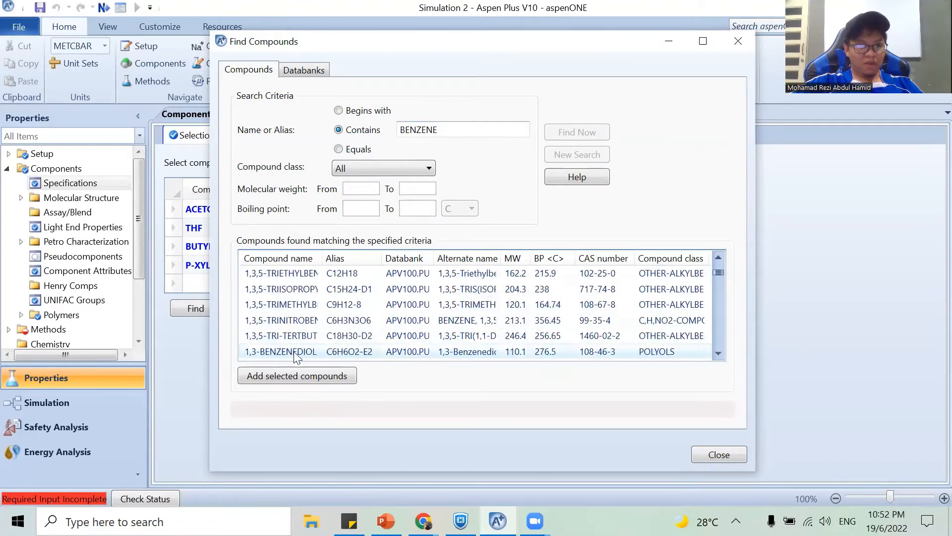
pyautogui.click(288, 307)
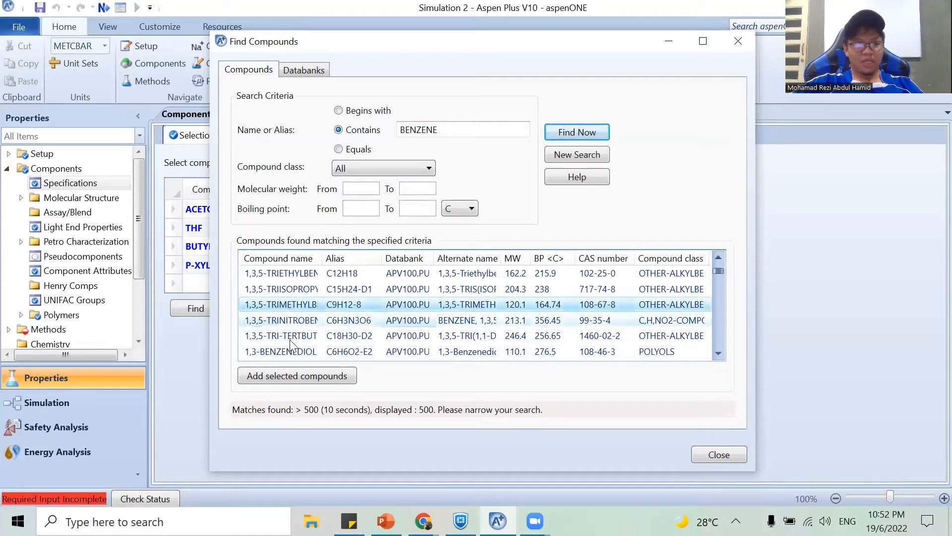
pyautogui.click(284, 376)
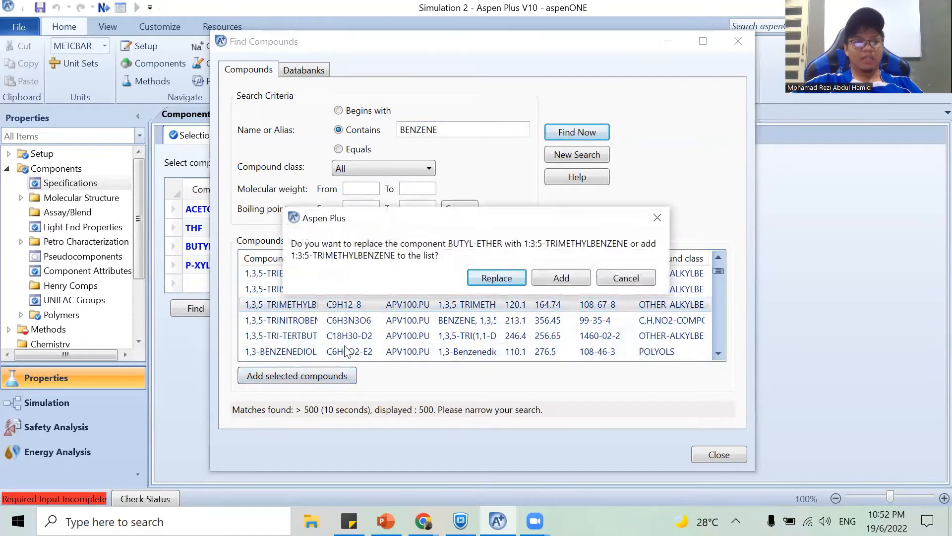
pyautogui.click(561, 278)
# Add 1,4-DIETHYLBENZENE from the search results as an additional component and close the compound search.
pyautogui.click(450, 127)
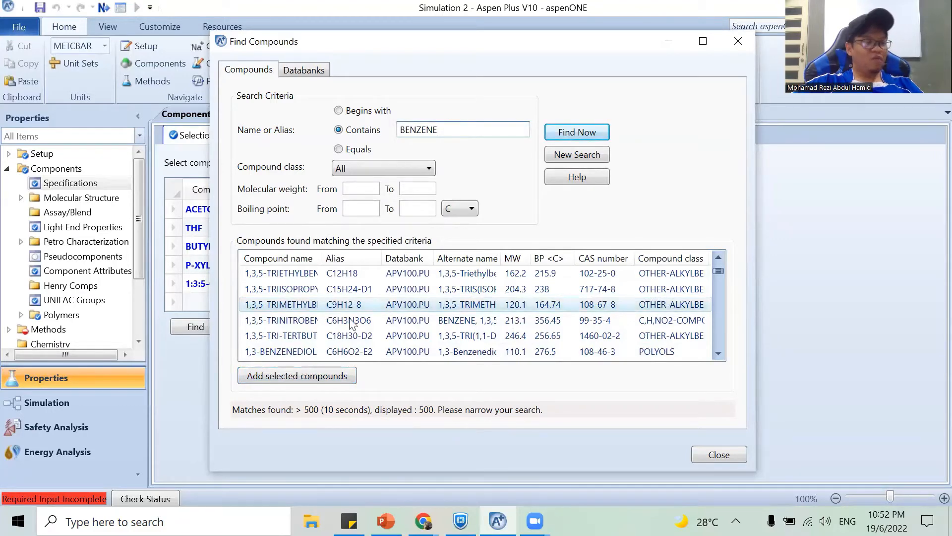
pyautogui.scroll(-1, 295, 316)
pyautogui.scroll(-3, 293, 313)
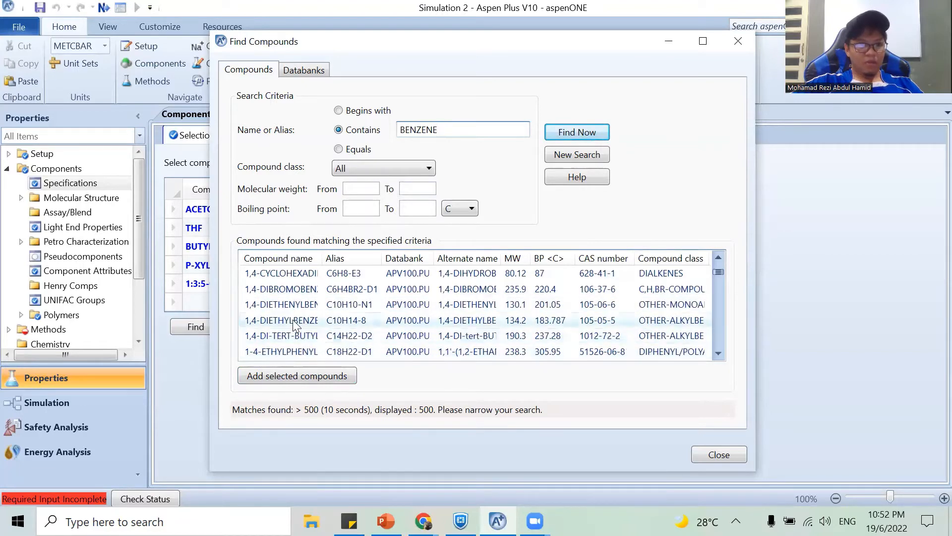
pyautogui.click(299, 320)
pyautogui.click(298, 376)
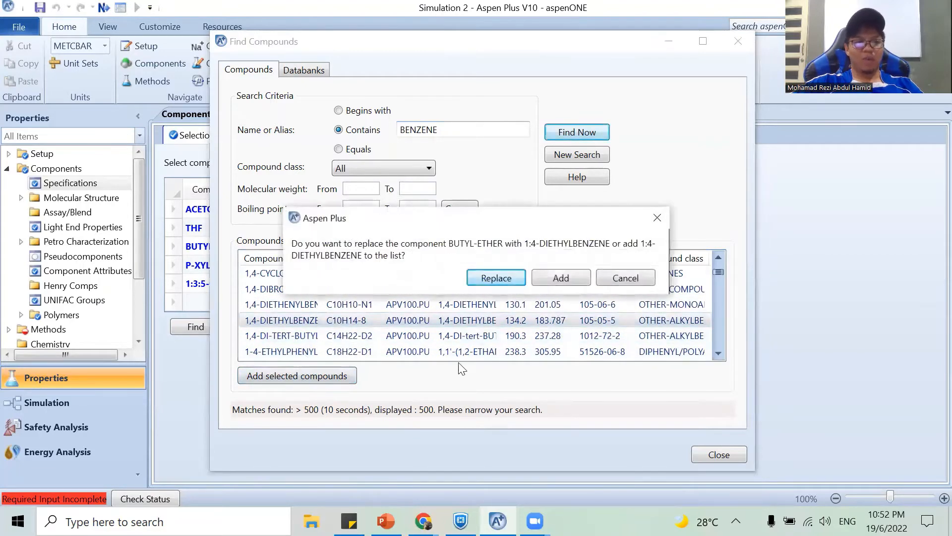
pyautogui.click(558, 277)
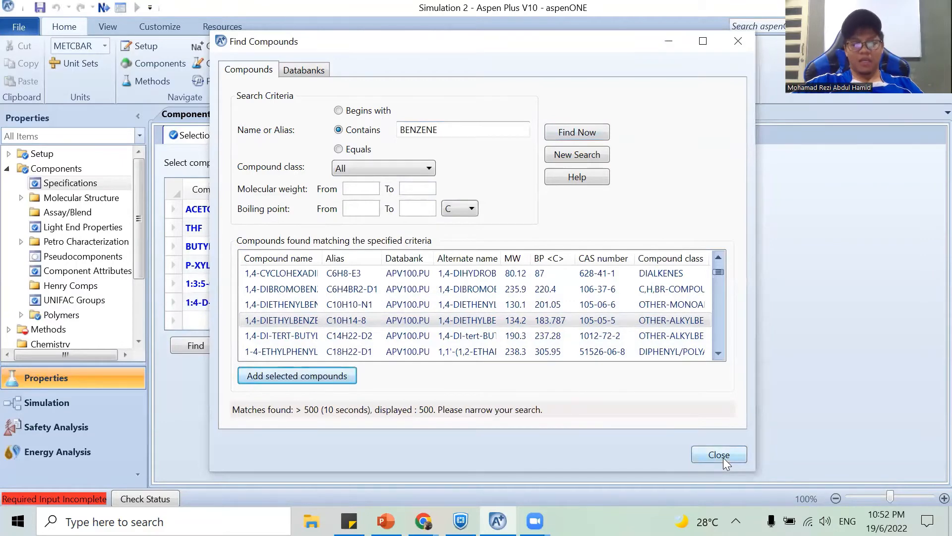
pyautogui.click(723, 457)
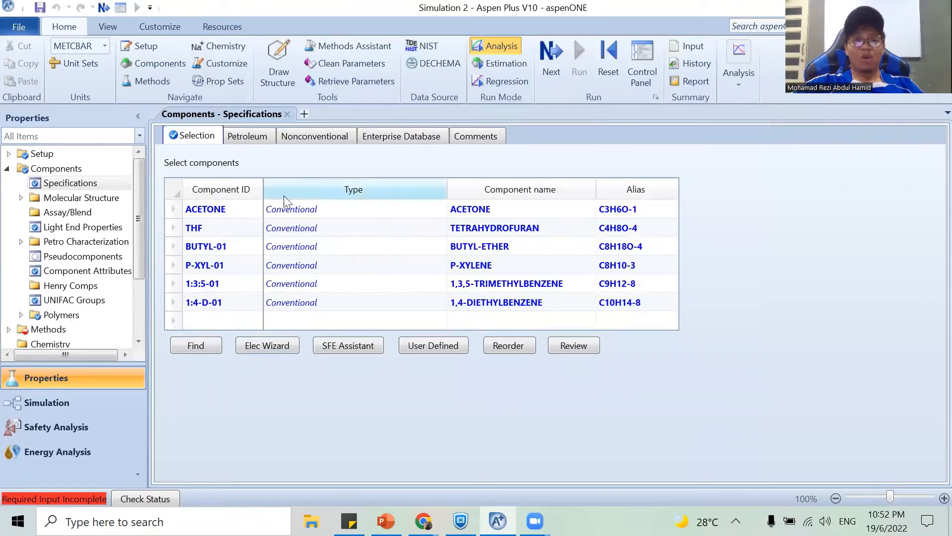
# Rename the component IDs of butyl ether and p-xylene as BUTYLE and XYLENE.
pyautogui.click(221, 250)
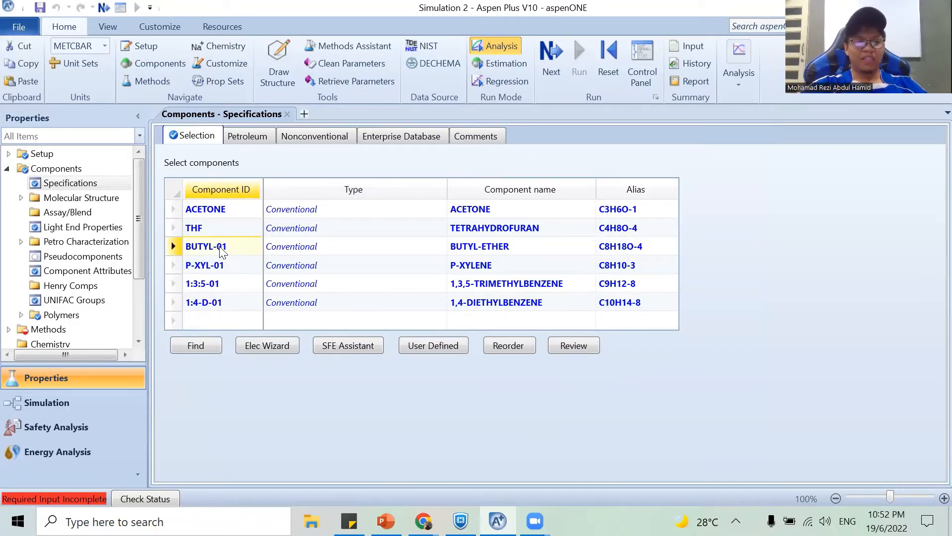
pyautogui.write('BUTYL')
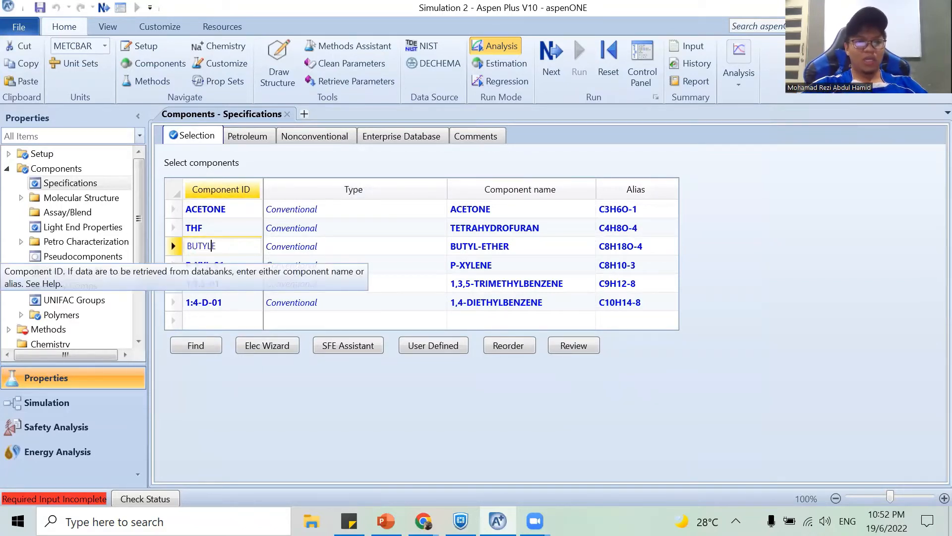
pyautogui.write('E')
pyautogui.press('Return')
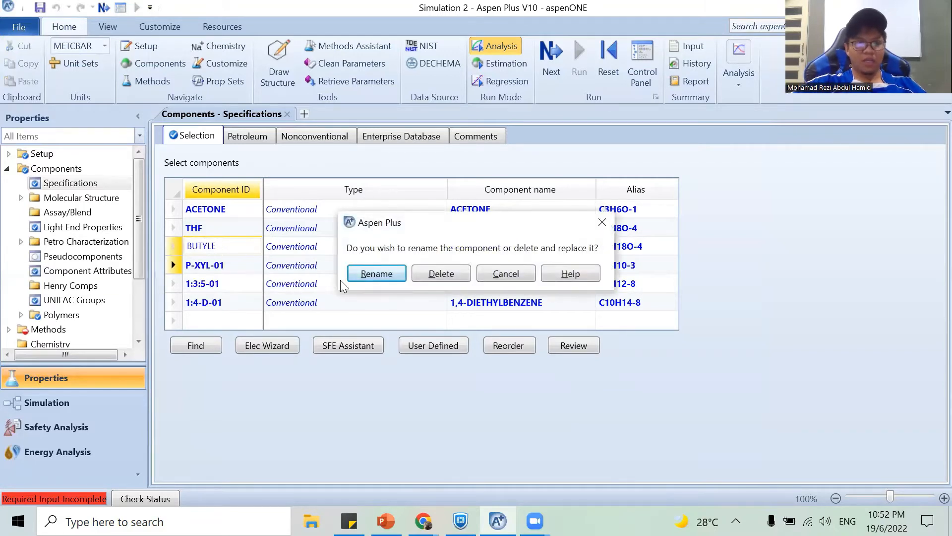
pyautogui.click(378, 271)
pyautogui.write('XYLENE')
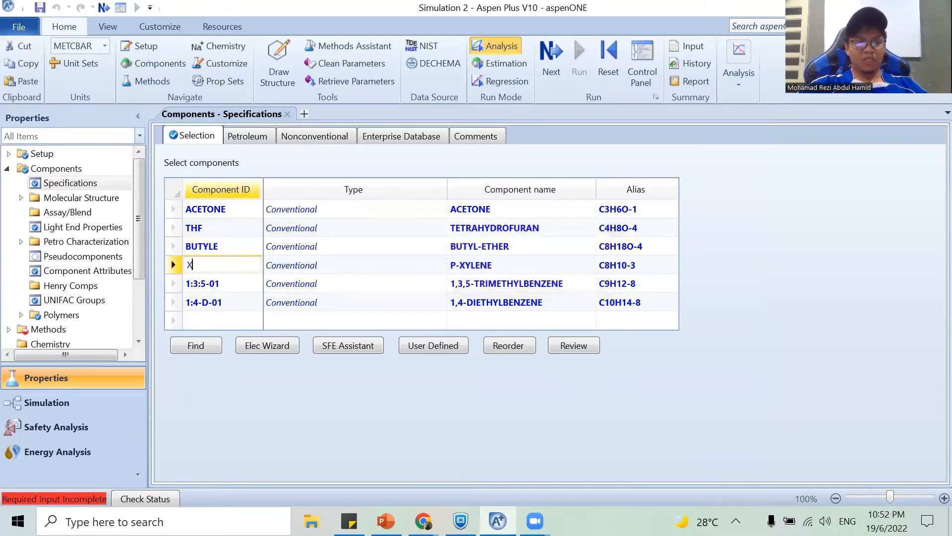
pyautogui.press('Return')
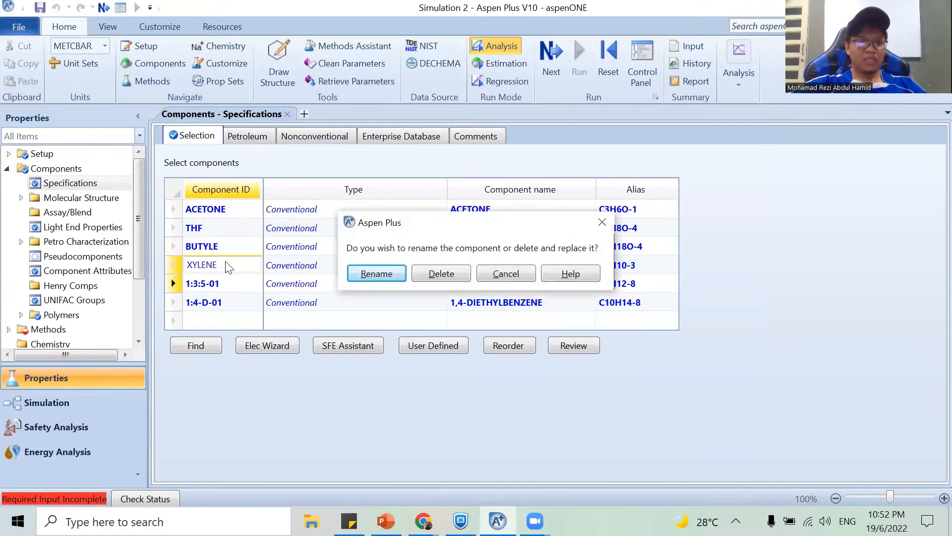
pyautogui.click(379, 274)
# Rename the component IDs of 1,3,5-trimethylbenzene and 1,4-diethylbenzene as TRI-BENZ and DI-BENZ.
pyautogui.write('TR')
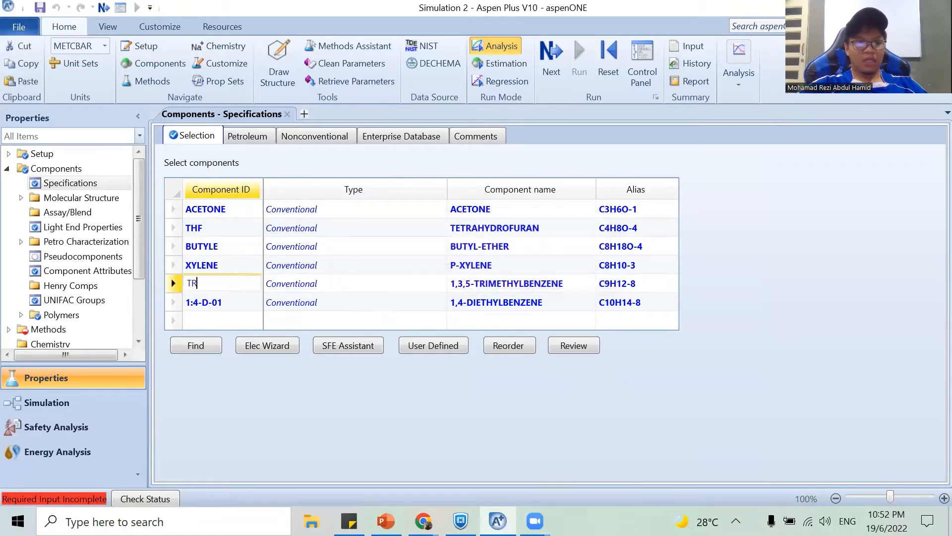
pyautogui.write('I-BENZ')
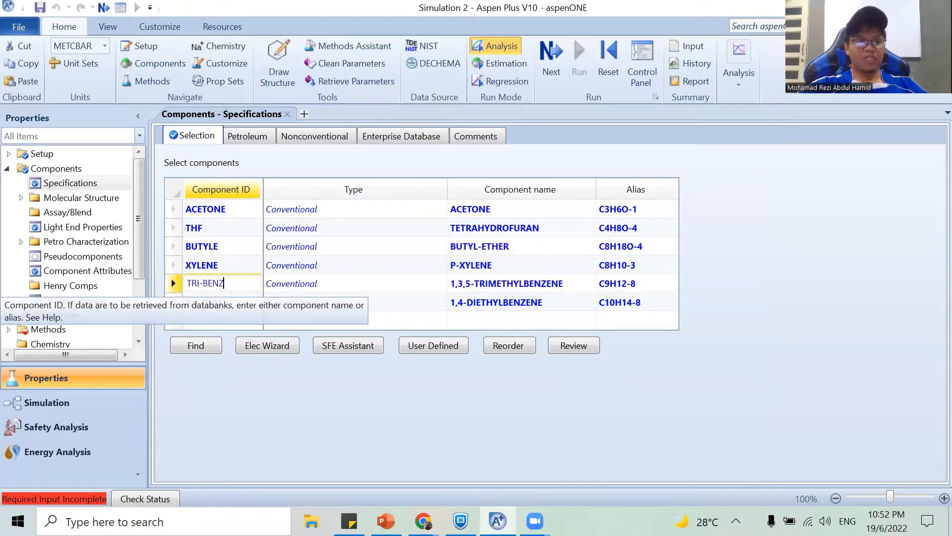
pyautogui.press('Return')
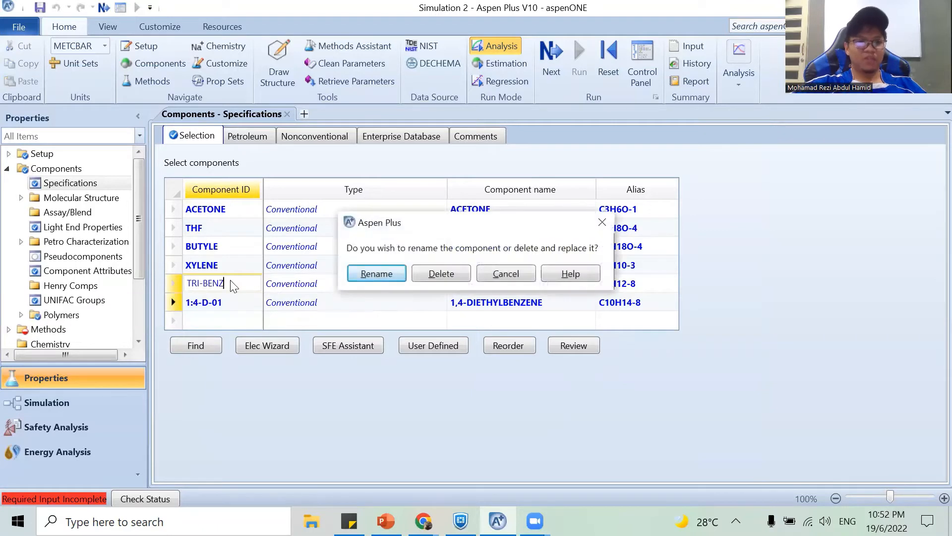
pyautogui.click(378, 278)
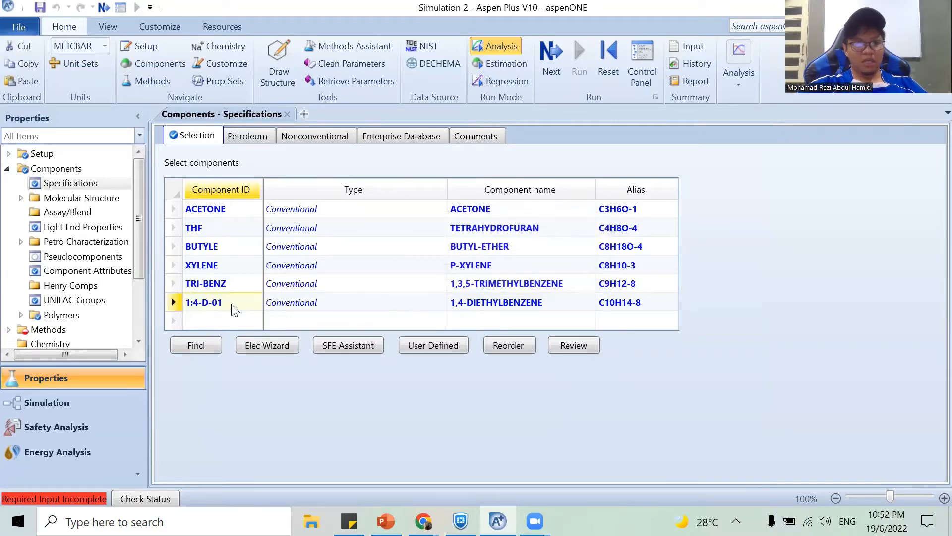
pyautogui.write('DI-BEN')
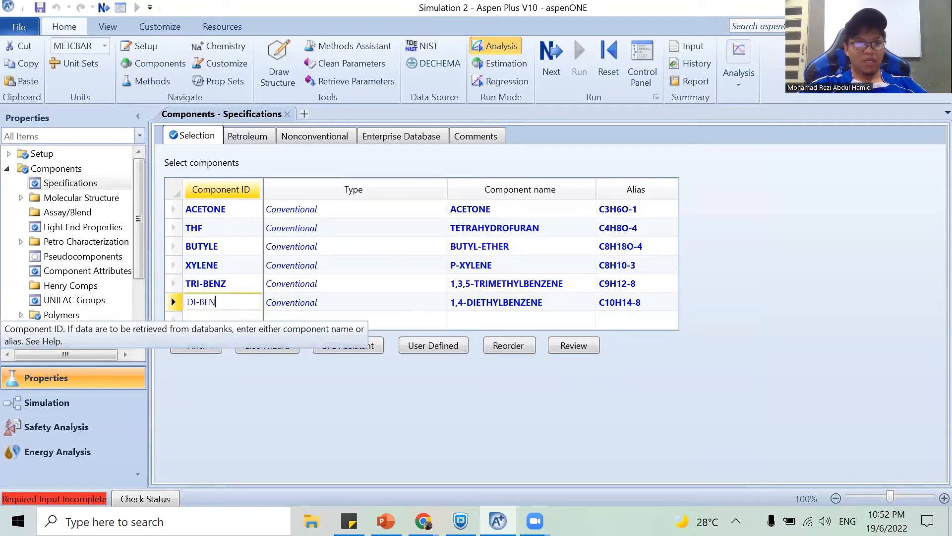
pyautogui.write('ZE')
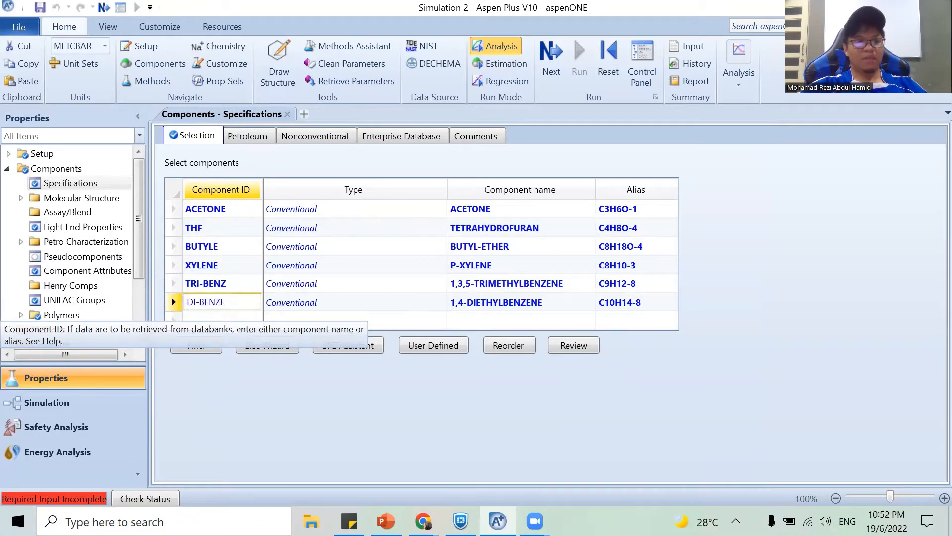
pyautogui.press('BackSpace')
pyautogui.press('Return')
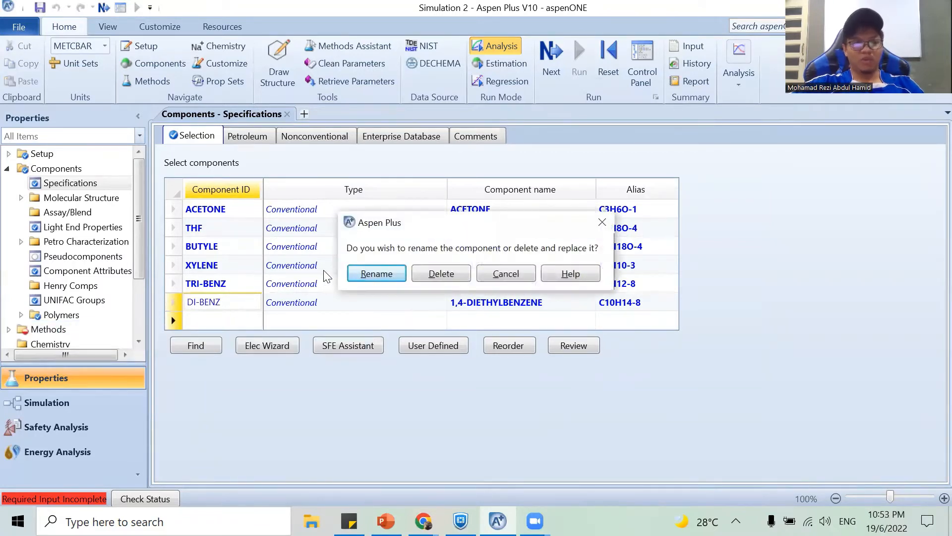
pyautogui.click(376, 273)
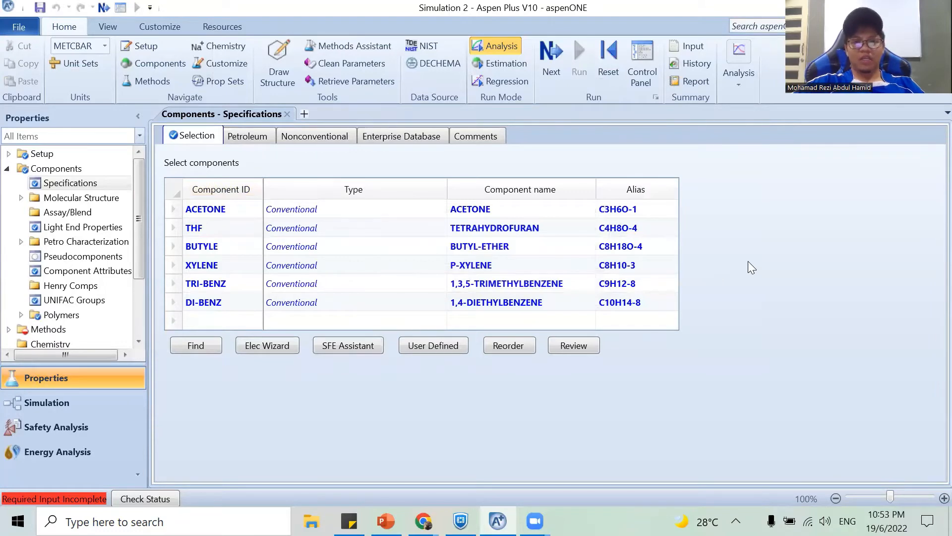
# Proceed to the property method specifications and choose UNIQUAC as the global method.
pyautogui.click(546, 67)
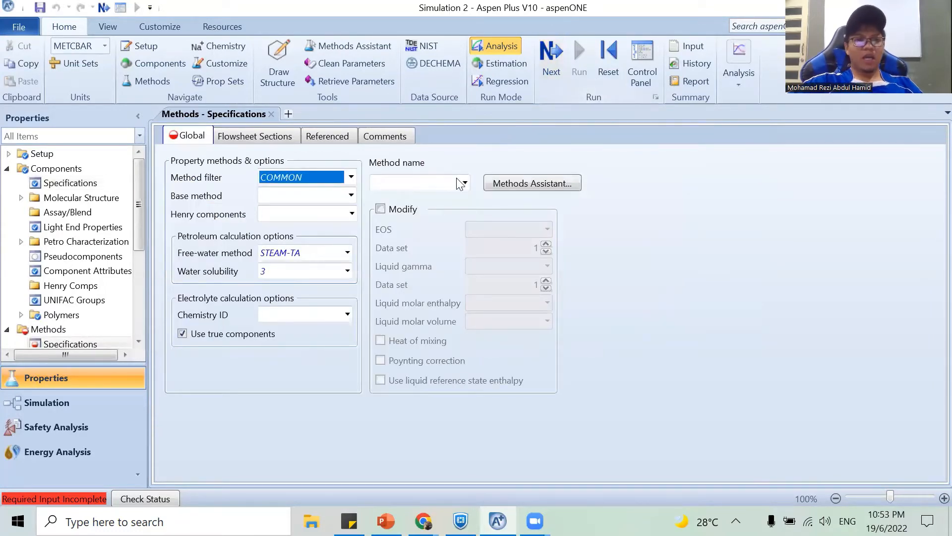
pyautogui.click(463, 179)
pyautogui.click(464, 181)
pyautogui.press('u')
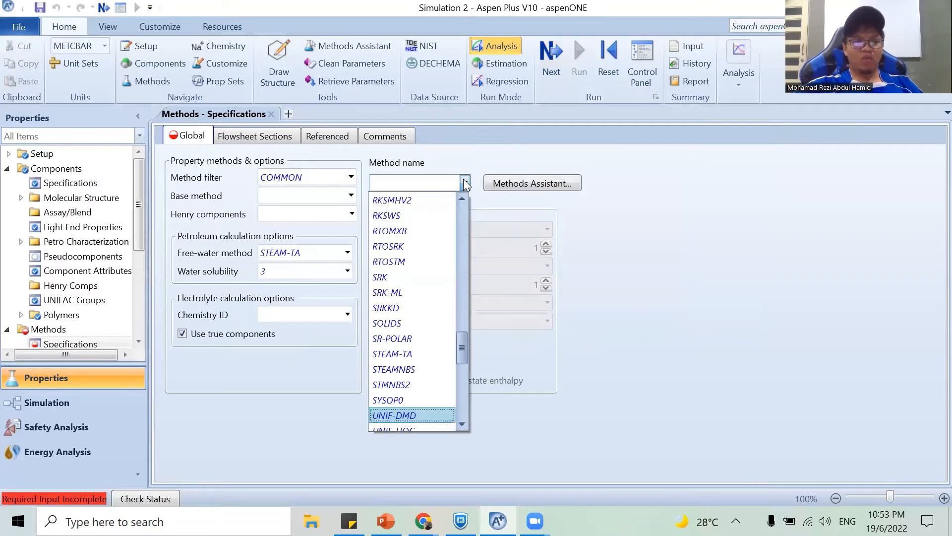
pyautogui.press('Down')
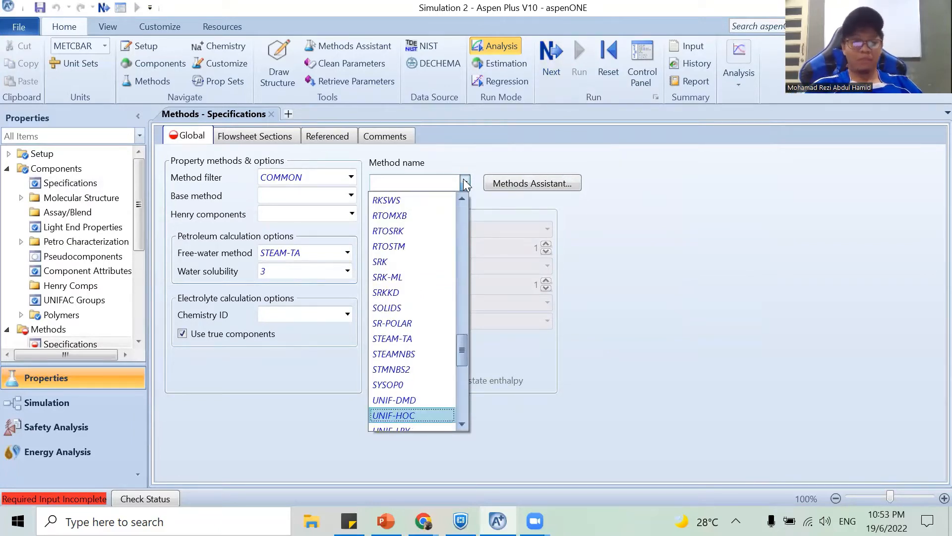
pyautogui.press('Down')
pyautogui.press('Down')
pyautogui.press('Down')
pyautogui.press('Down')
pyautogui.press('Down')
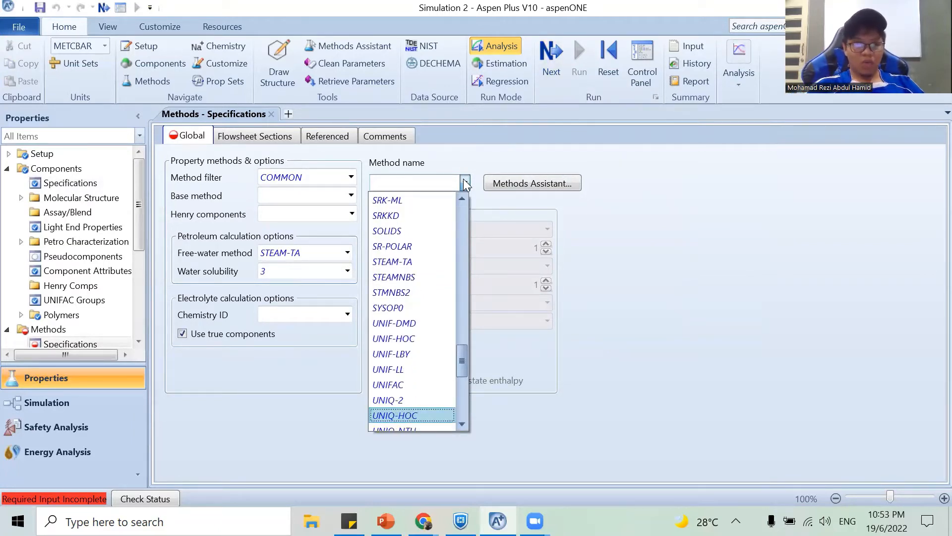
pyautogui.press('Down')
pyautogui.press('Down')
pyautogui.press('Down')
pyautogui.press('Down')
pyautogui.press('Up')
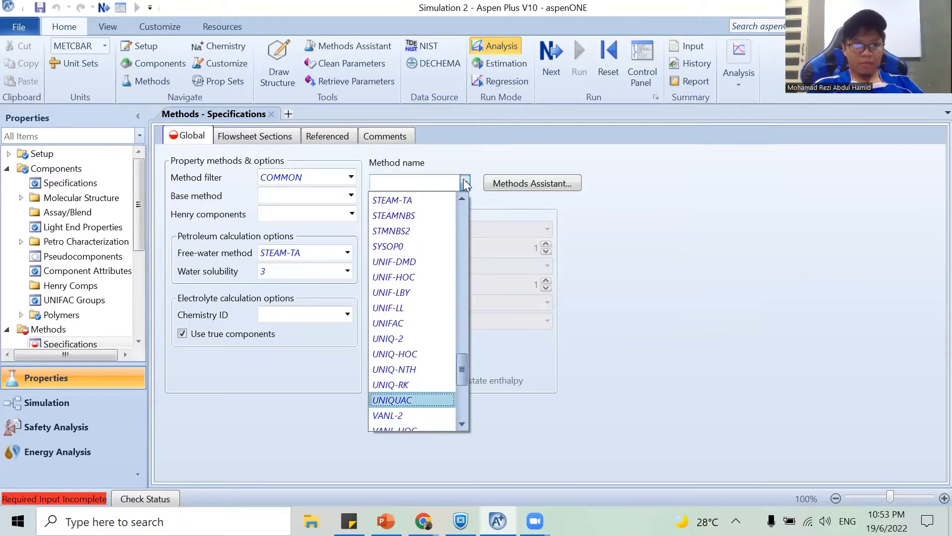
pyautogui.press('Return')
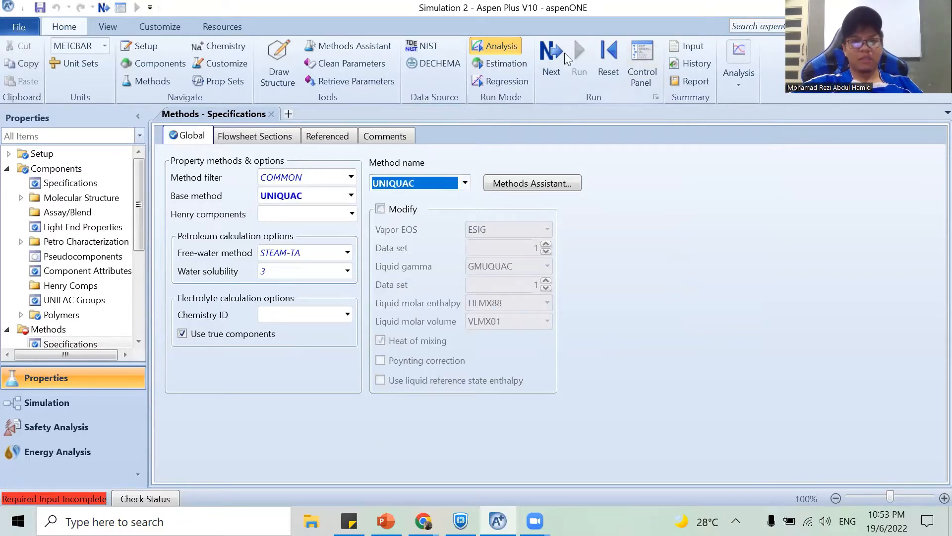
# Enable UNIFAC estimation for the UNIQ-1 binary interaction parameters and run the property analysis setup.
pyautogui.click(543, 60)
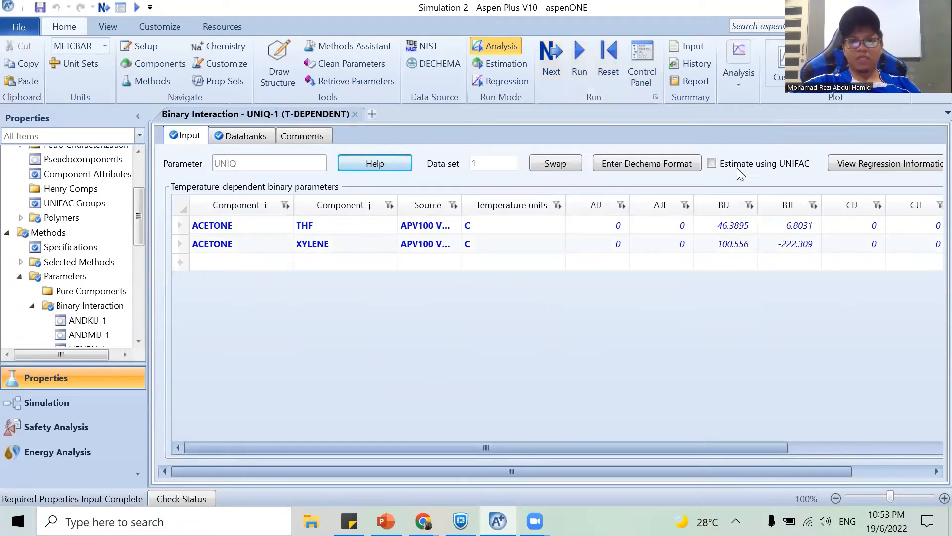
pyautogui.click(739, 170)
pyautogui.click(550, 67)
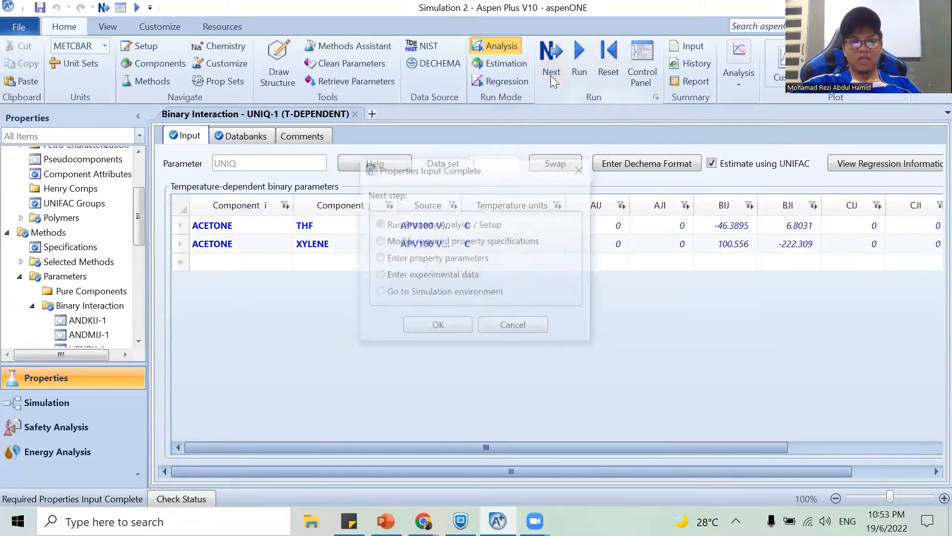
pyautogui.click(436, 326)
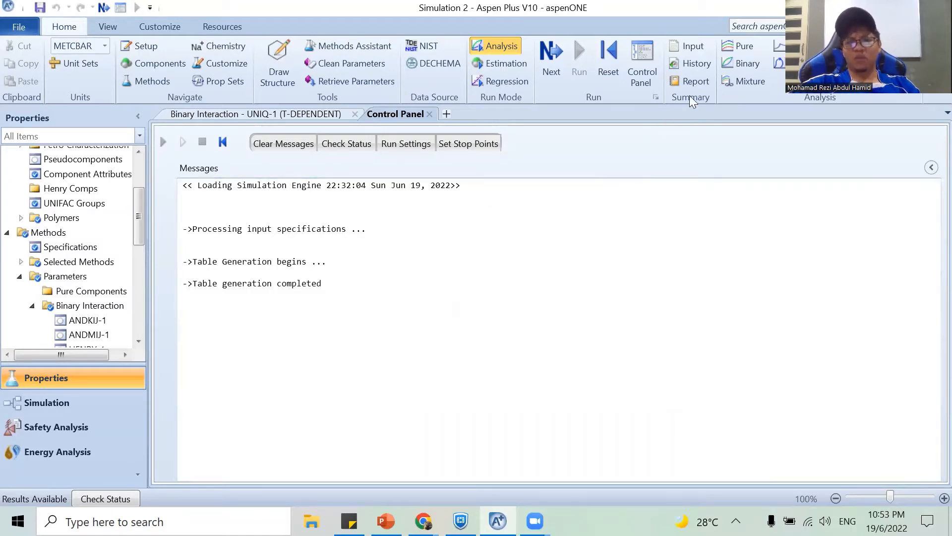
# Create a binary analysis and set its composition basis to mass fraction.
pyautogui.click(743, 63)
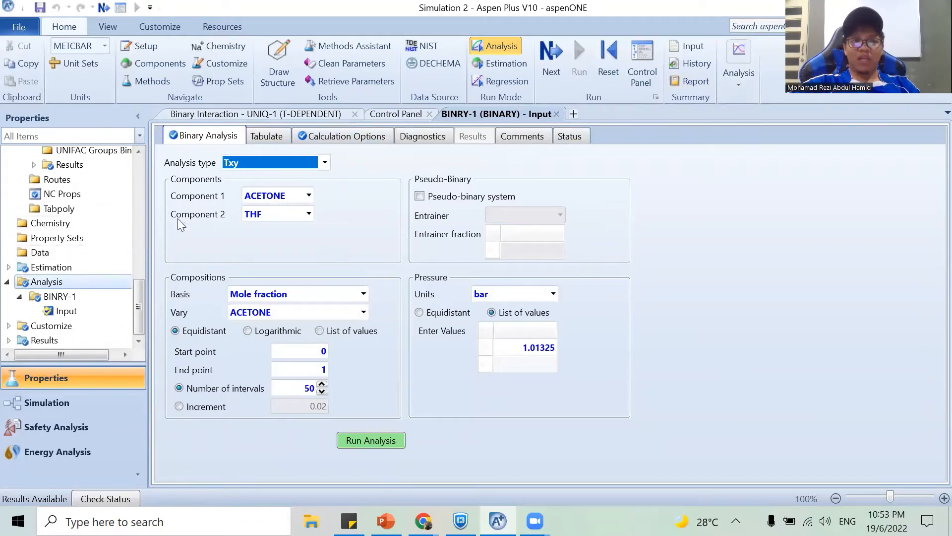
pyautogui.click(363, 294)
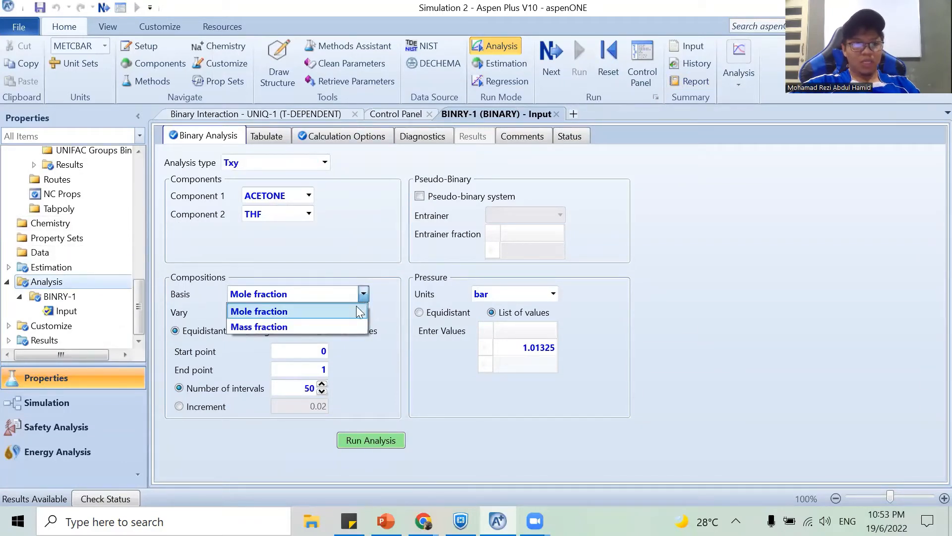
pyautogui.click(338, 326)
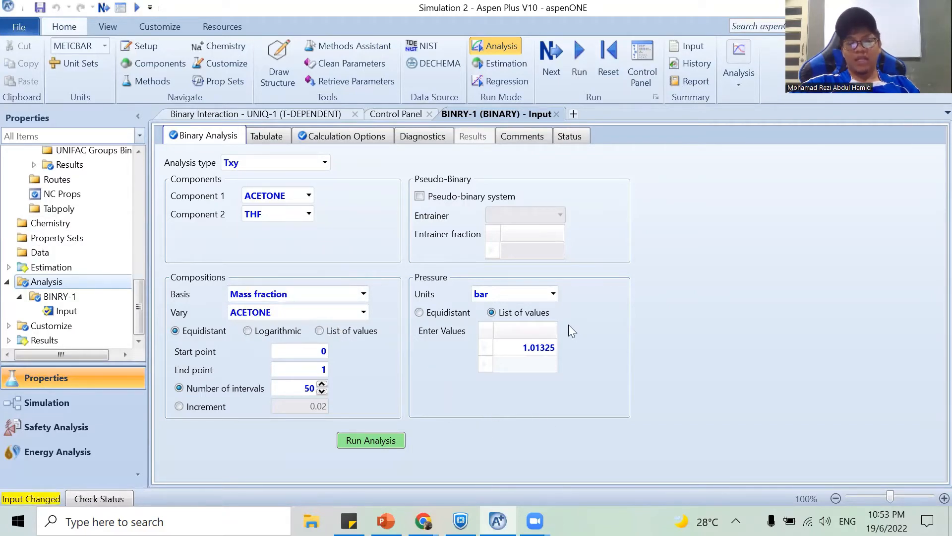
# Run the BINRY-1 Txy analysis for acetone and THF and open its tabulated results.
pyautogui.click(356, 440)
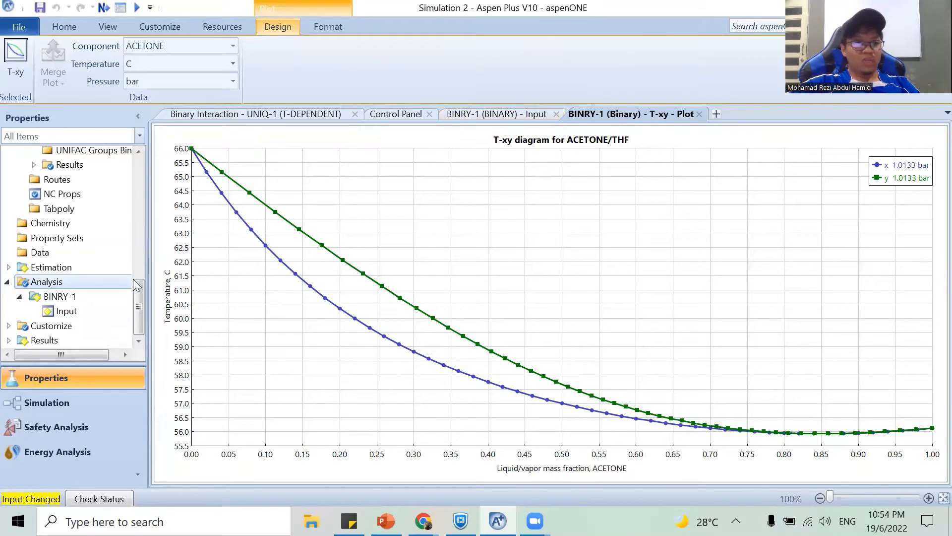
pyautogui.doubleClick(65, 311)
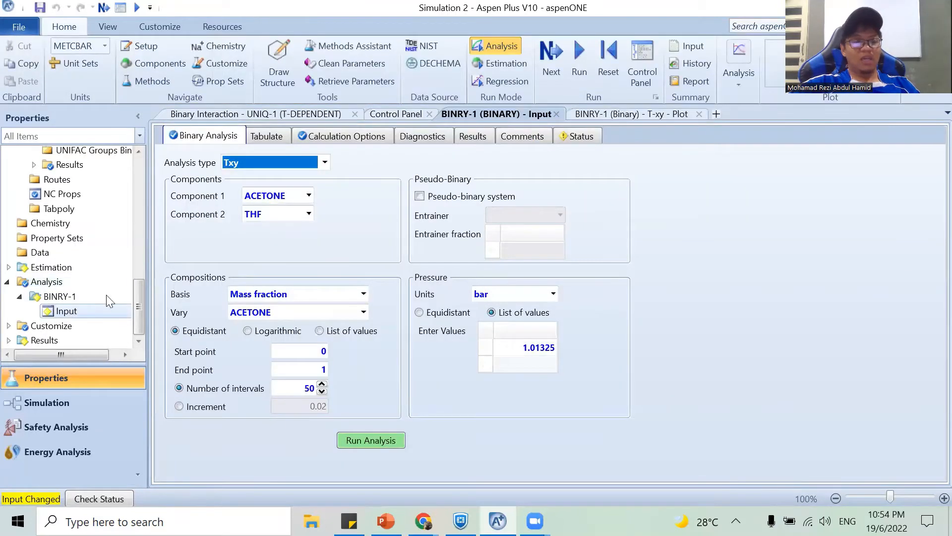
pyautogui.click(469, 139)
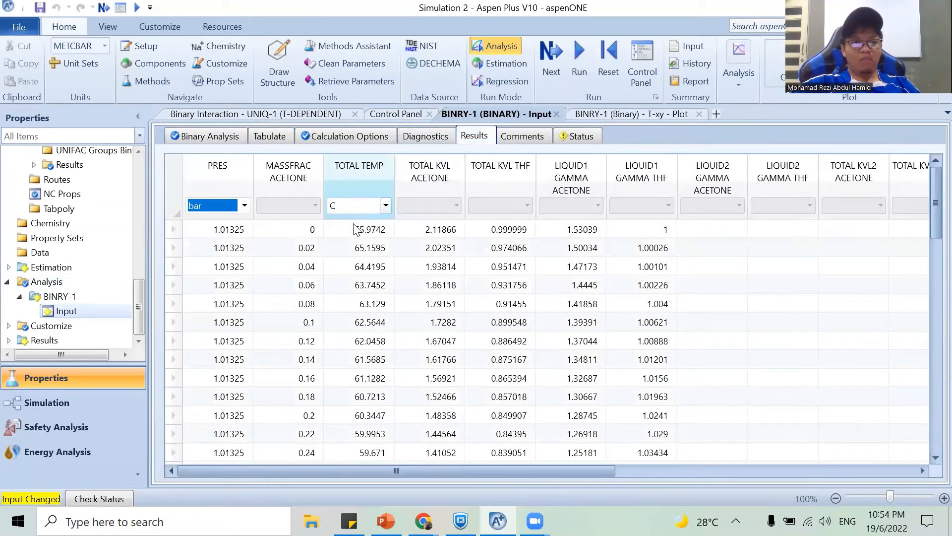
# Examine the total temperature, acetone mass fraction and vapor acetone mass fraction result columns, and switch to the PowerPoint slide on the azeotrope.
pyautogui.click(349, 169)
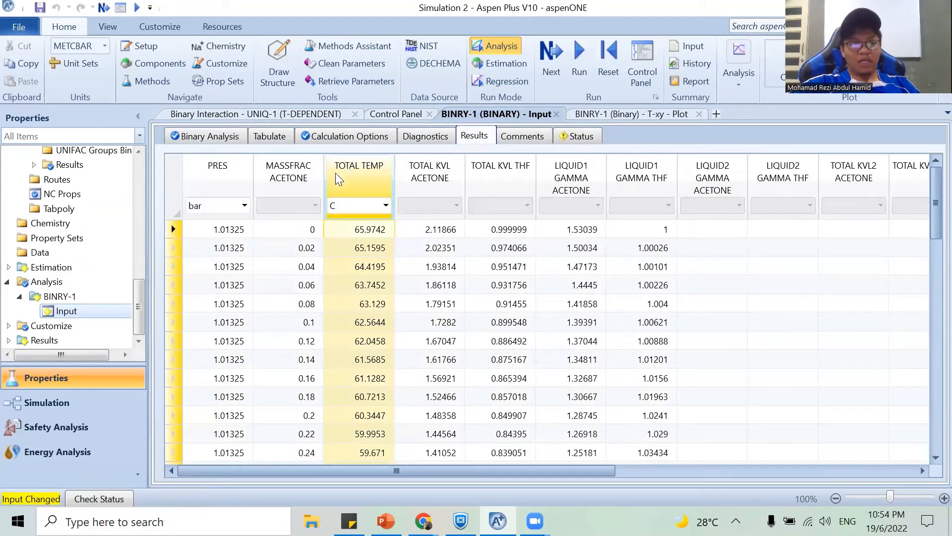
pyautogui.click(291, 178)
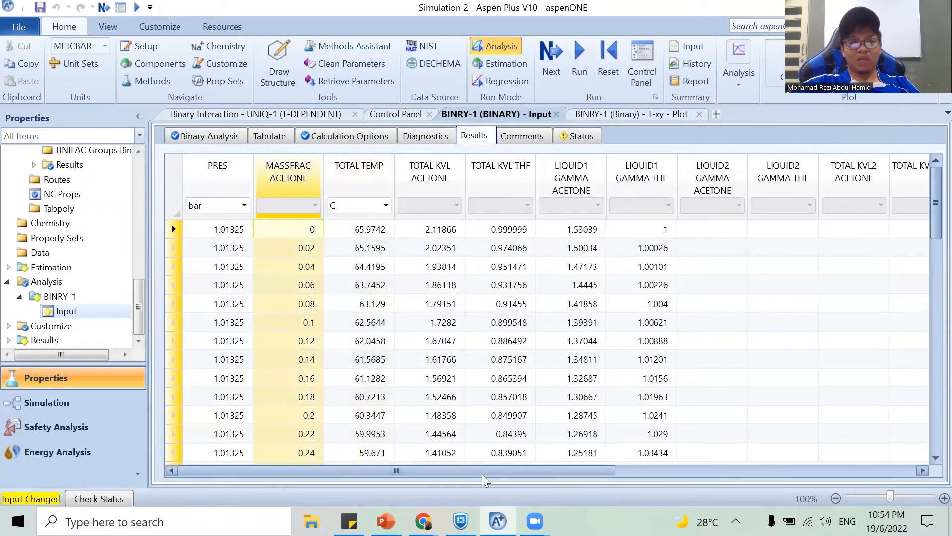
pyautogui.moveTo(483, 475); pyautogui.dragTo(764, 476)
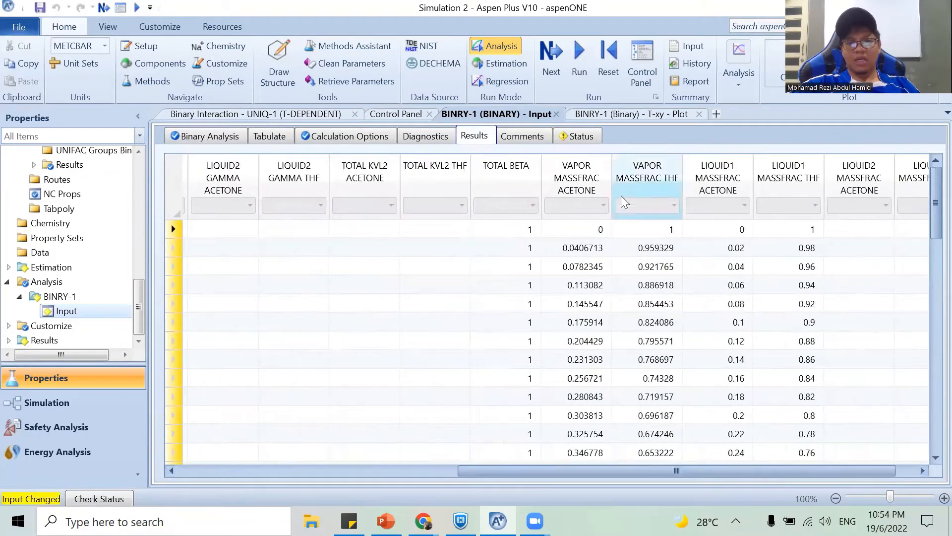
pyautogui.click(586, 177)
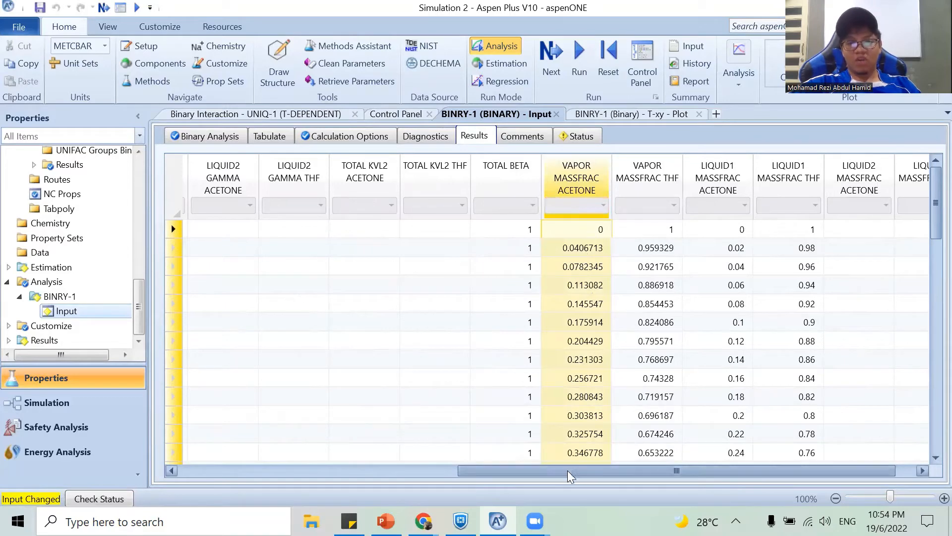
pyautogui.moveTo(578, 469); pyautogui.dragTo(382, 483)
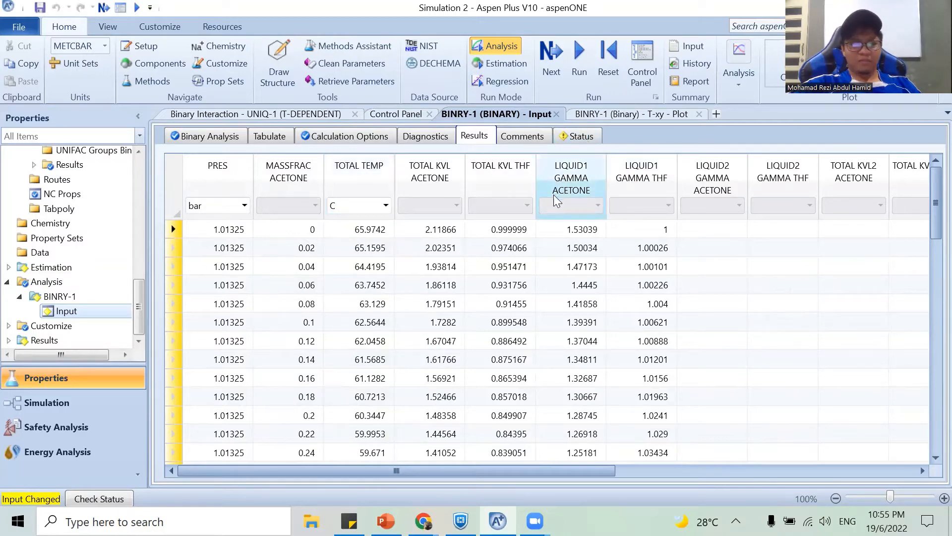
pyautogui.hotkey('alt', 'Tab')
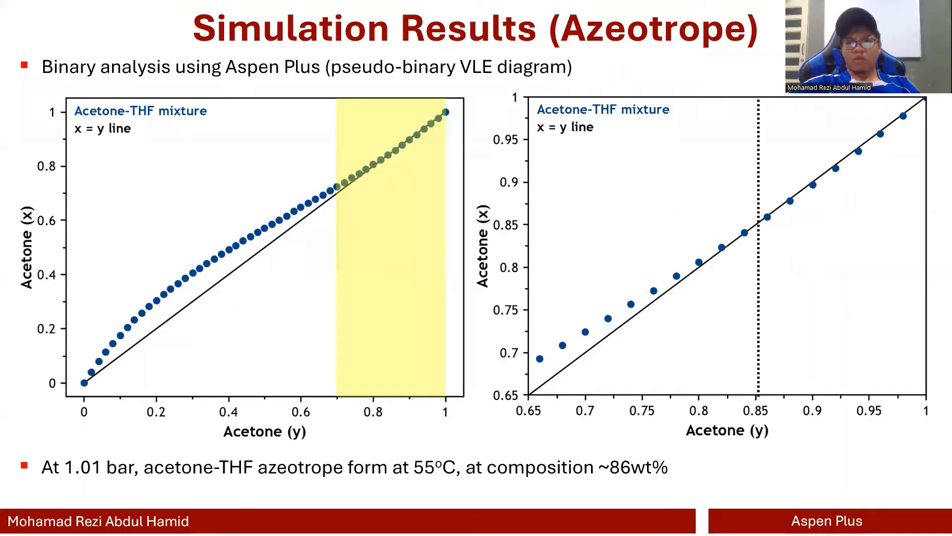
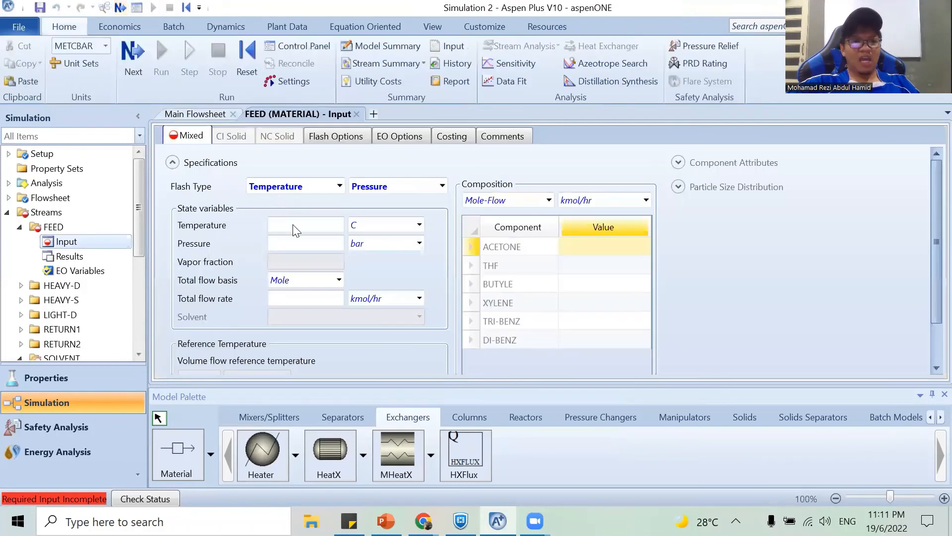
# Set the FEED stream's temperature to 30 C and its pressure to 1 atm.
pyautogui.click(313, 225)
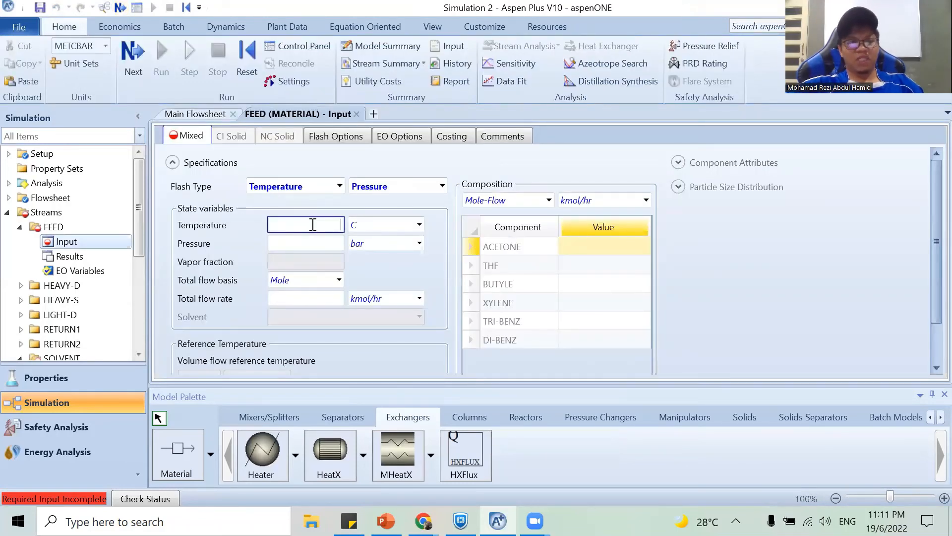
pyautogui.write('30')
pyautogui.click(308, 245)
pyautogui.write('1')
pyautogui.click(420, 243)
pyautogui.scroll(1, 397, 262)
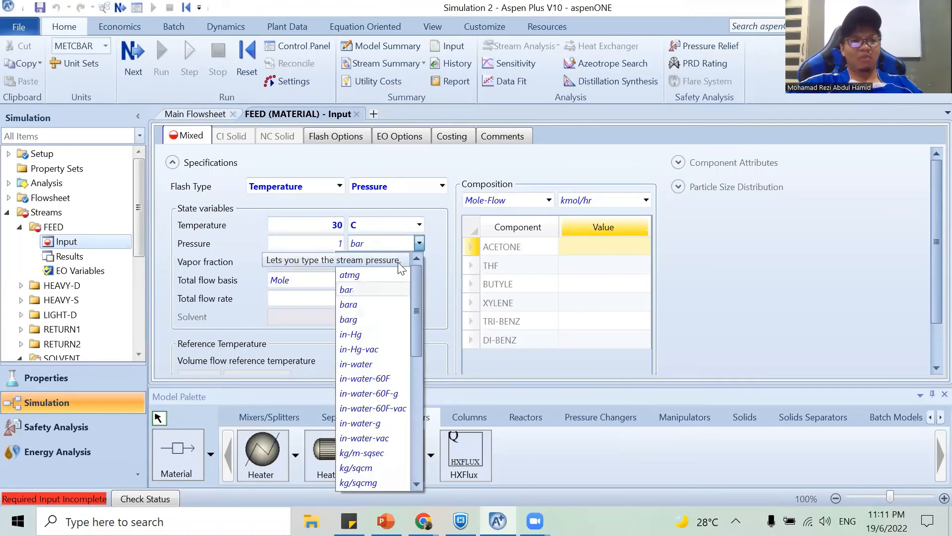
pyautogui.click(392, 259)
# Specify the FEED stream's total flow on a volume basis at 0.3 cum/hr.
pyautogui.click(340, 280)
pyautogui.click(340, 279)
pyautogui.click(304, 342)
pyautogui.click(322, 300)
pyautogui.write('0.3')
pyautogui.click(419, 297)
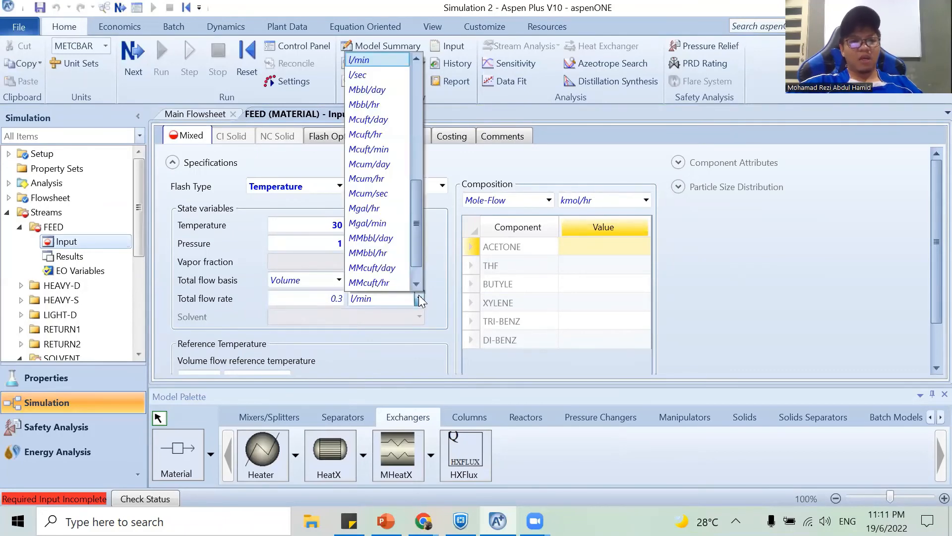
pyautogui.scroll(7, 377, 268)
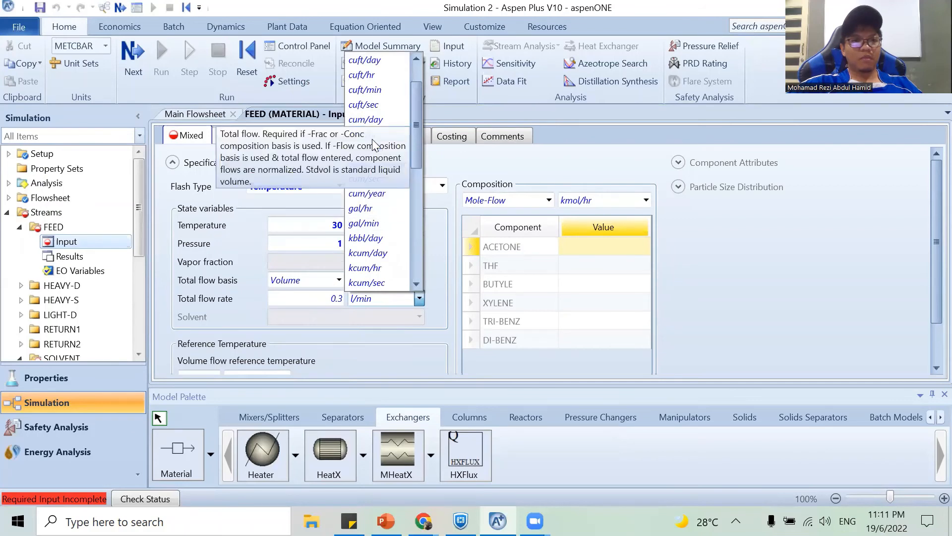
pyautogui.click(372, 139)
# Define the FEED composition by mass fraction with 0.62 ACETONE and 0.38 THF.
pyautogui.click(549, 199)
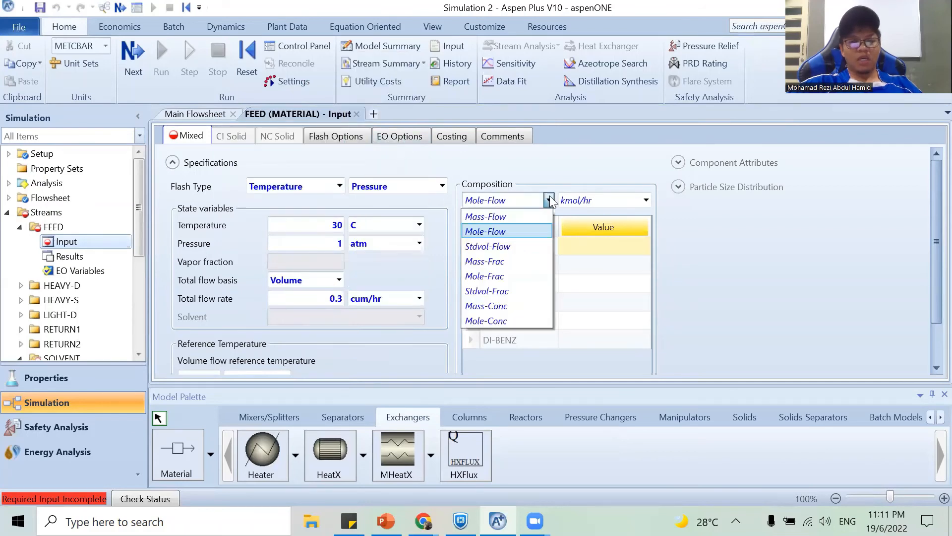
pyautogui.click(524, 257)
pyautogui.write('0.62')
pyautogui.click(632, 268)
pyautogui.write('0.38')
pyautogui.press('Return')
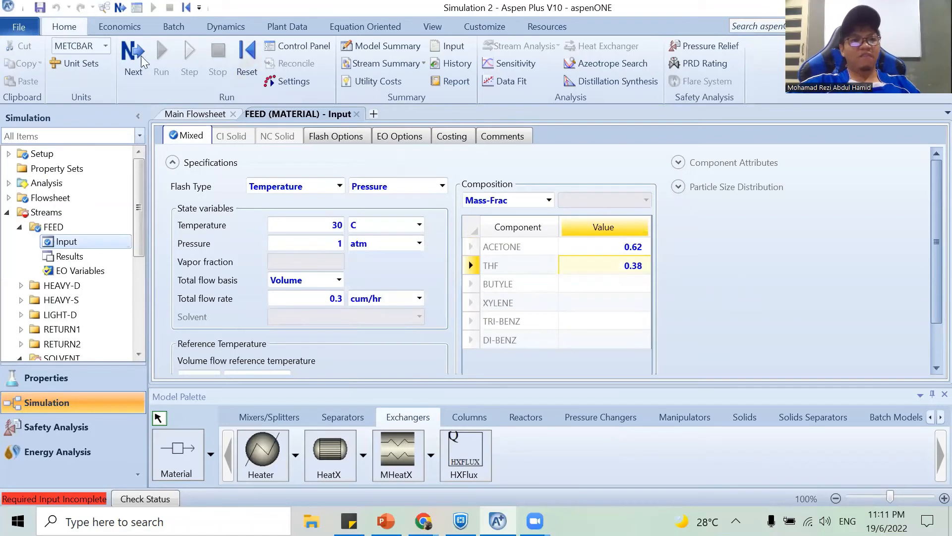
# Open the SOLVENT stream input and set its temperature to 30 C and pressure to 1 atm.
pyautogui.click(142, 61)
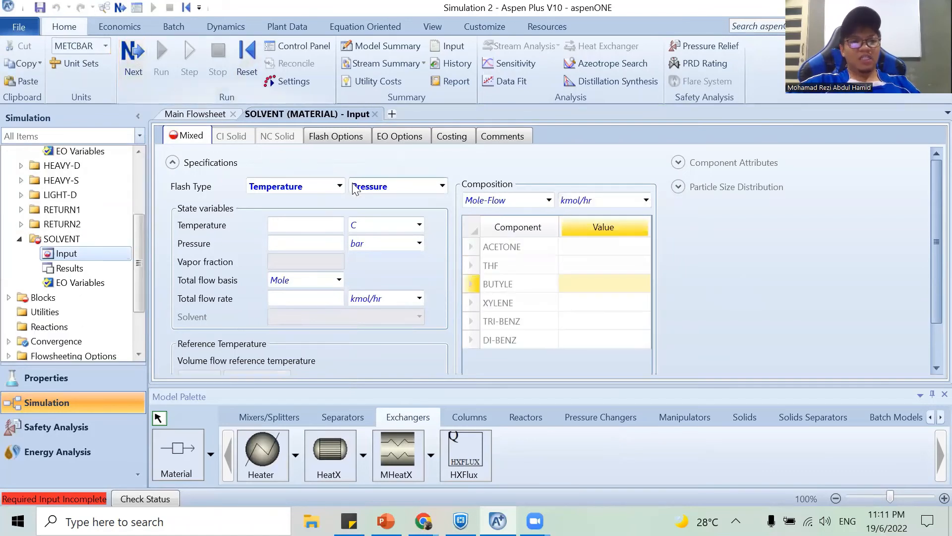
pyautogui.click(322, 228)
pyautogui.write('30')
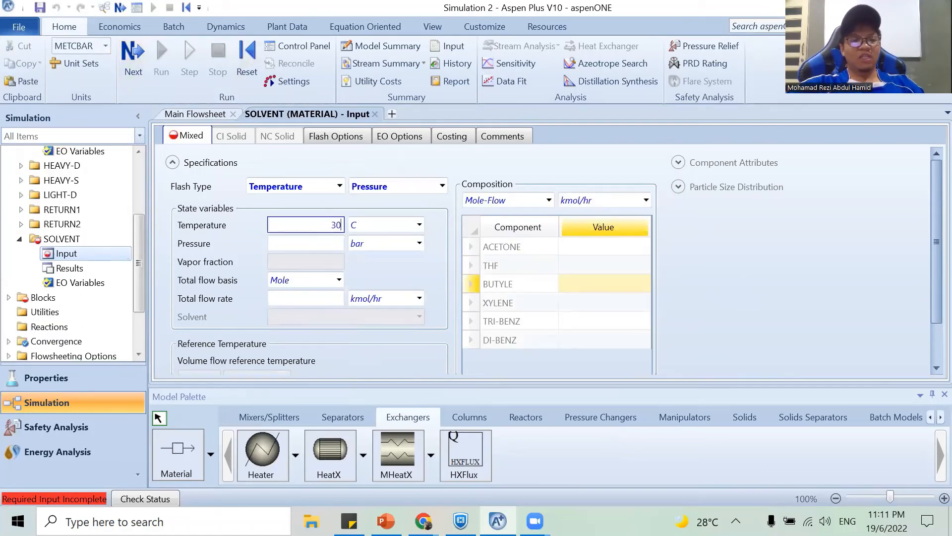
pyautogui.click(328, 247)
pyautogui.write('1')
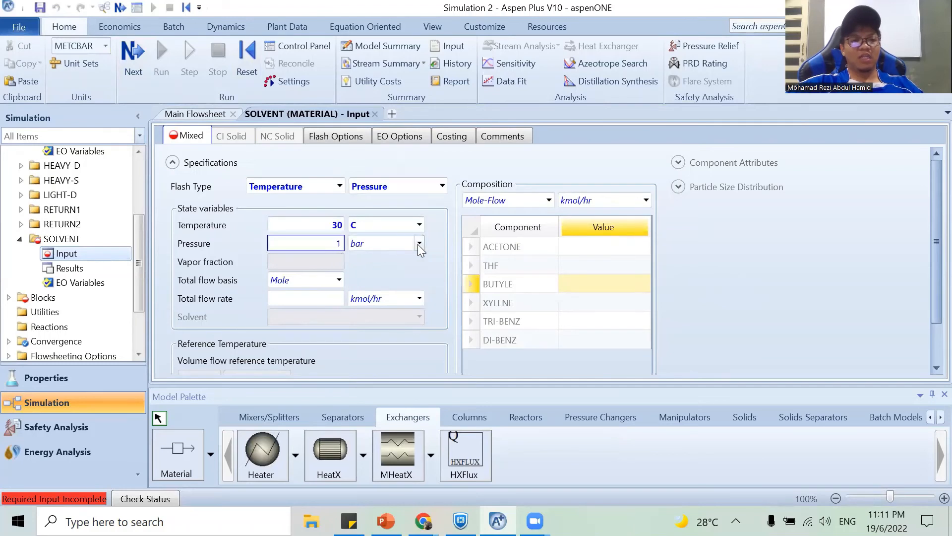
pyautogui.click(419, 243)
pyautogui.scroll(2, 377, 298)
pyautogui.click(357, 274)
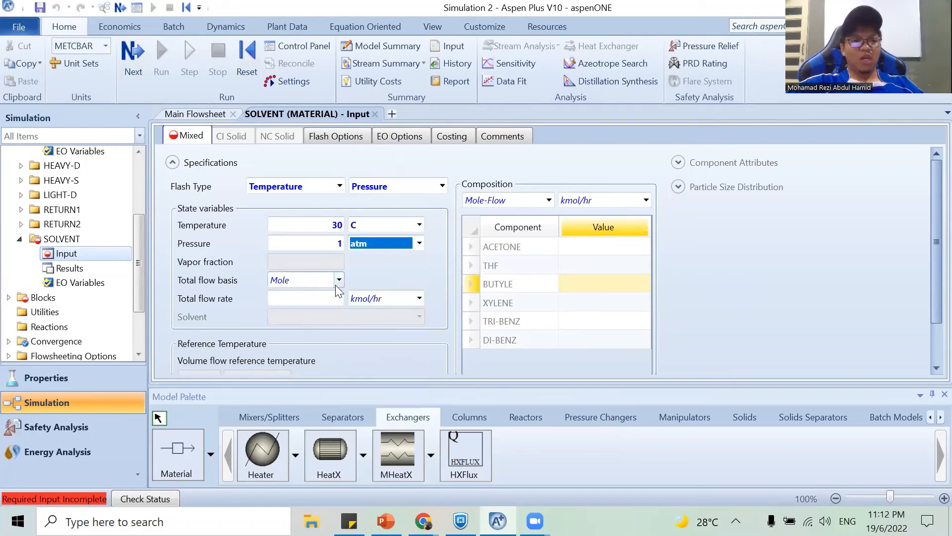
# Specify the SOLVENT stream's total flow on a volume basis at 0.9 cum/hr.
pyautogui.click(338, 279)
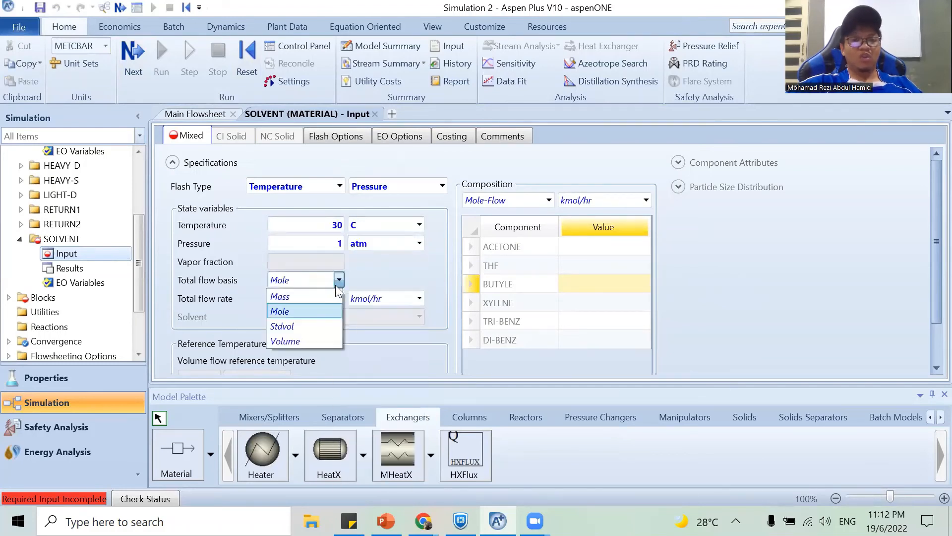
pyautogui.click(302, 340)
pyautogui.click(419, 298)
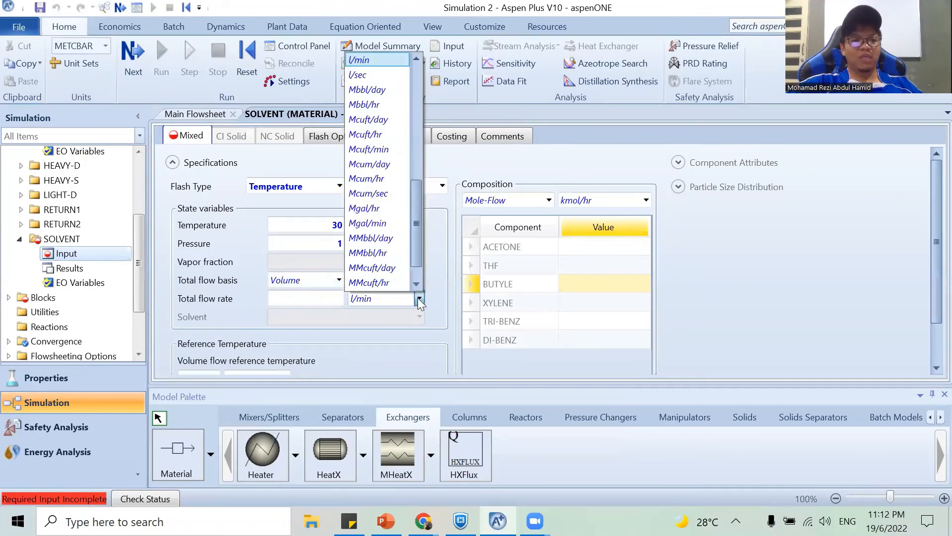
pyautogui.scroll(3, 389, 188)
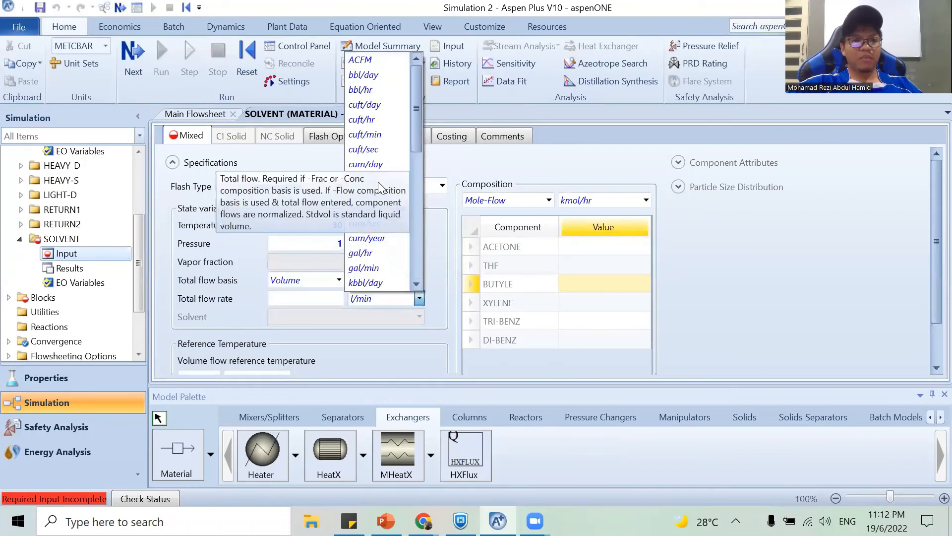
pyautogui.click(372, 191)
pyautogui.click(305, 299)
pyautogui.write('0.9')
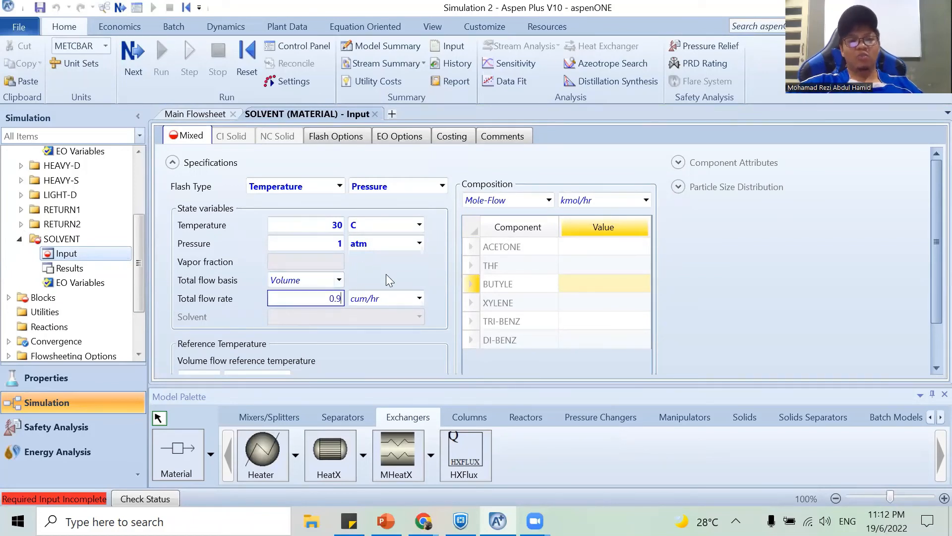
pyautogui.press('Return')
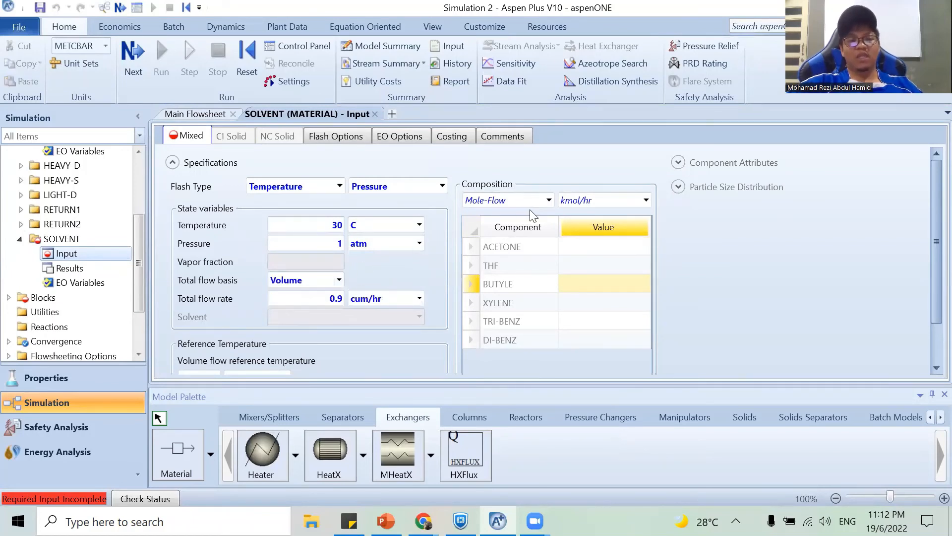
# Define the SOLVENT composition by mass fraction with a value of 1 for BUTYLE.
pyautogui.click(548, 200)
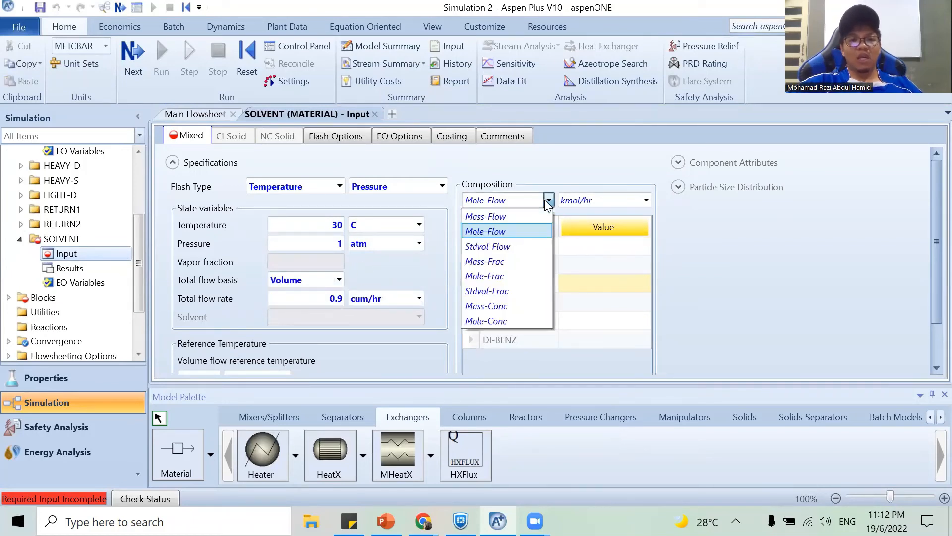
pyautogui.click(523, 261)
pyautogui.click(599, 289)
pyautogui.write('1')
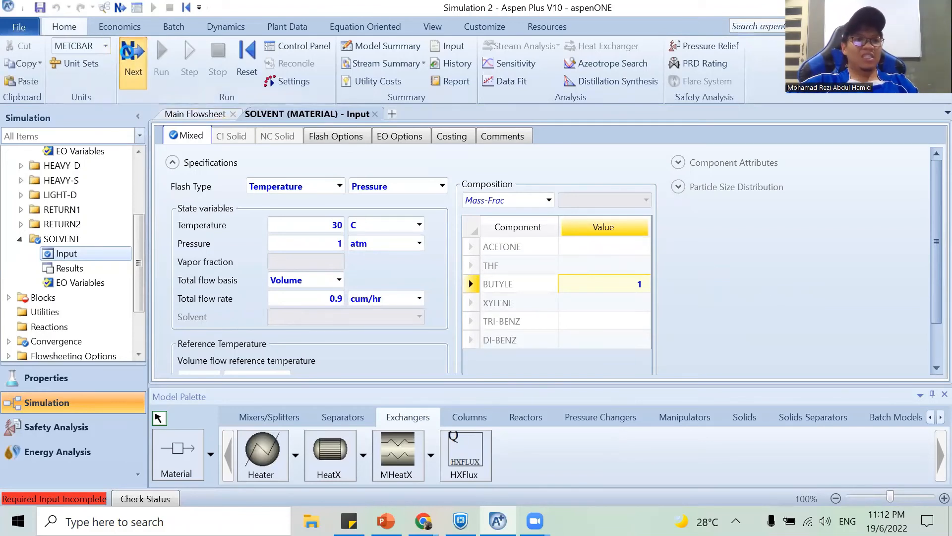
# Open the COOLER block input and specify a temperature of 30 C and a pressure of 1 atm.
pyautogui.click(129, 56)
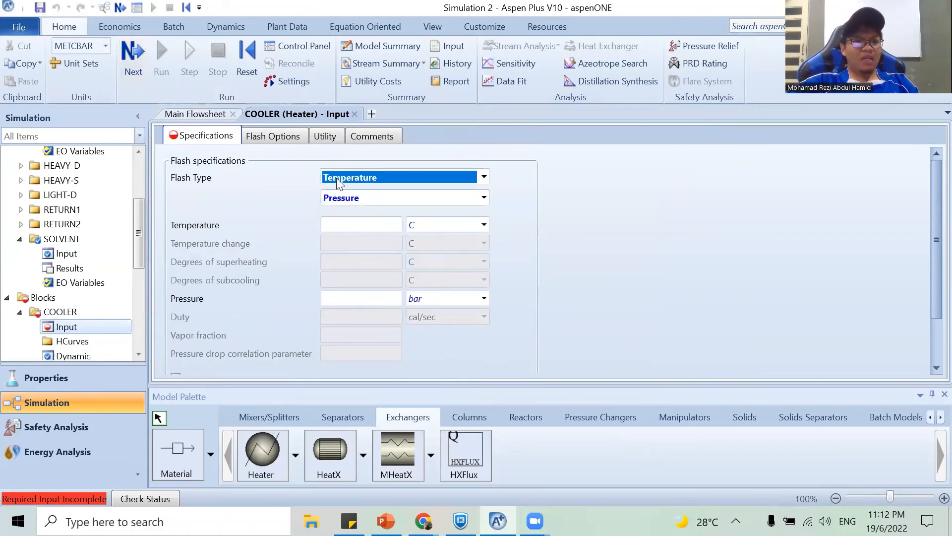
pyautogui.click(364, 224)
pyautogui.write('30')
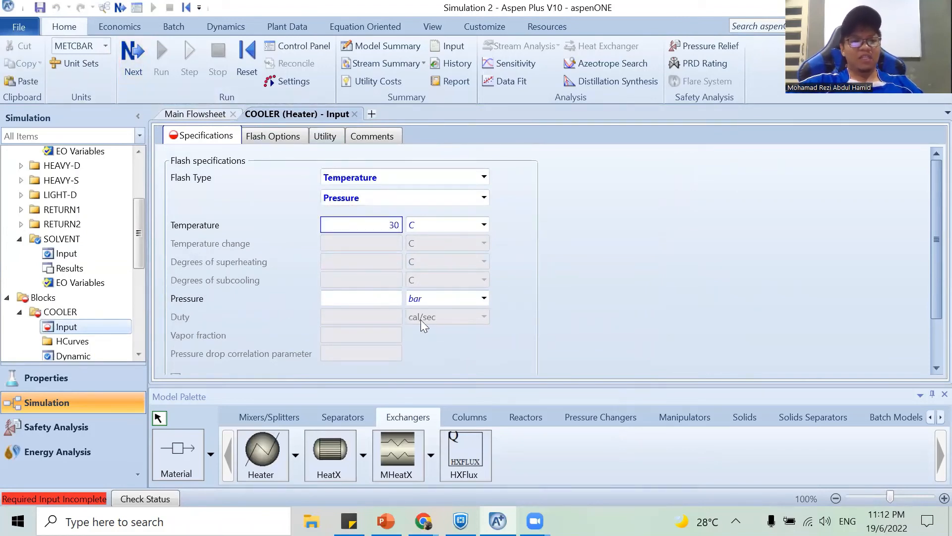
pyautogui.click(383, 298)
pyautogui.write('0')
pyautogui.click(637, 287)
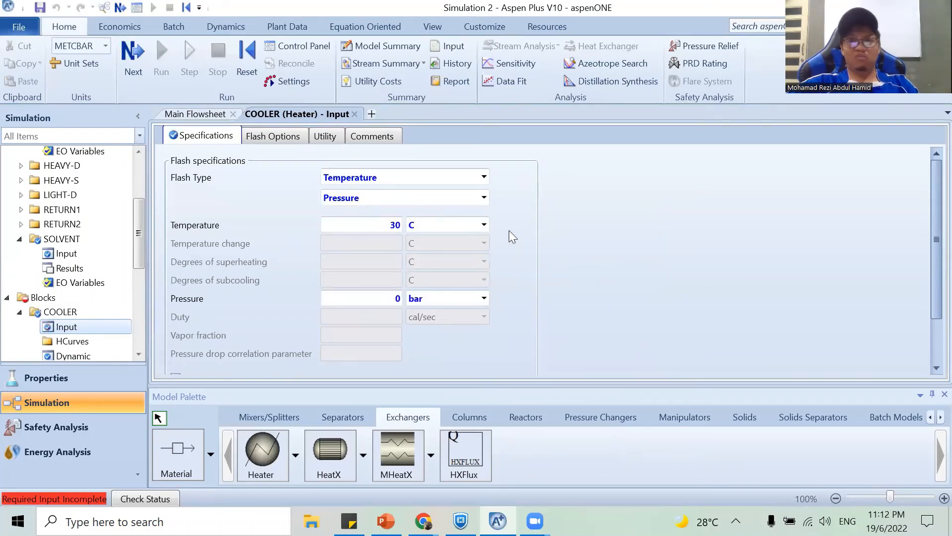
pyautogui.click(386, 298)
pyautogui.write('1')
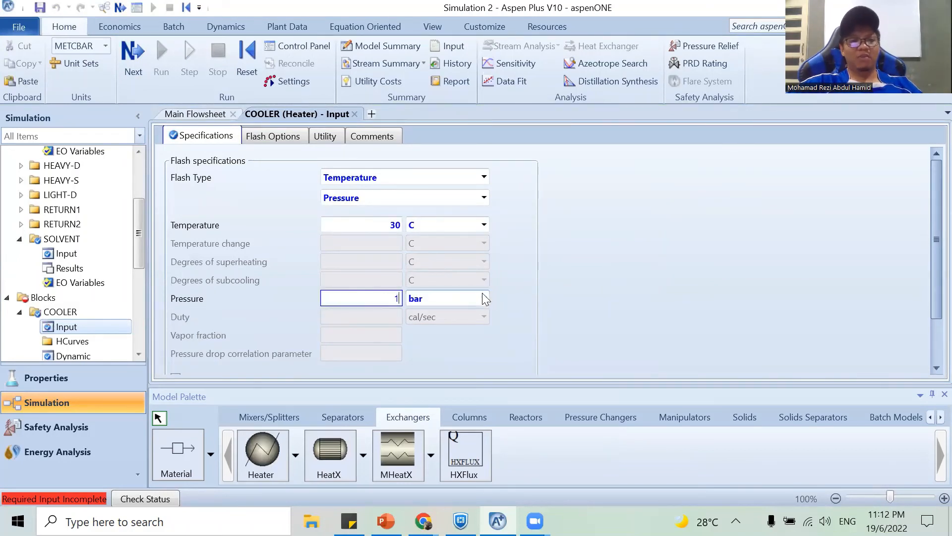
pyautogui.click(483, 299)
pyautogui.scroll(1, 436, 149)
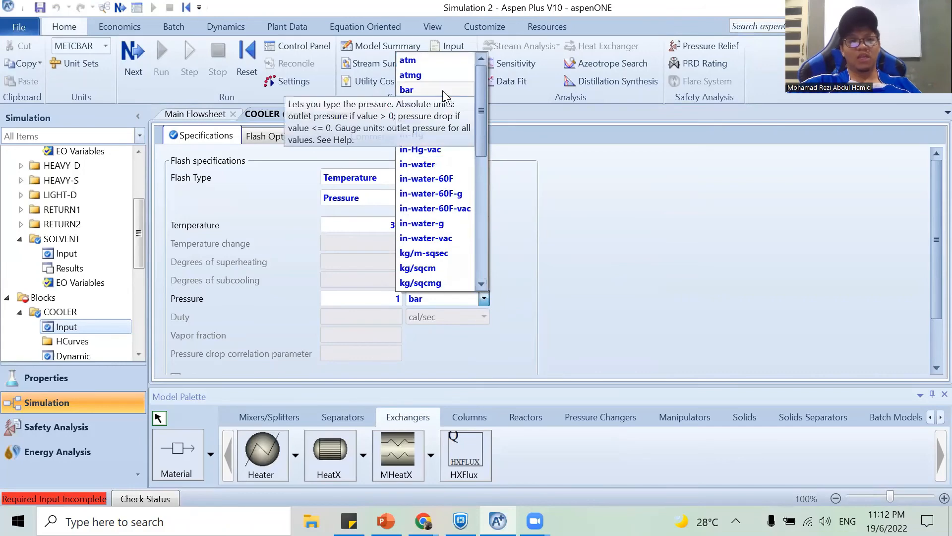
pyautogui.click(412, 60)
pyautogui.click(539, 188)
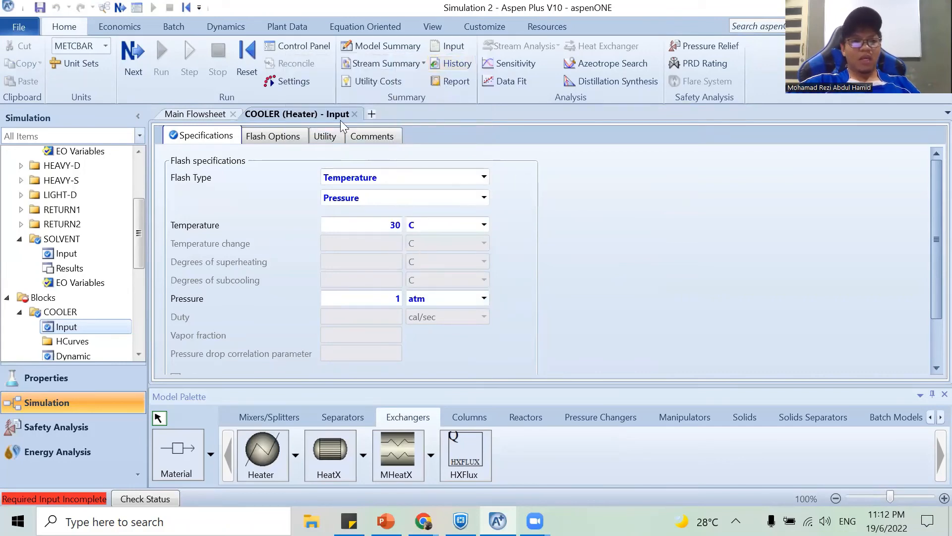
# Open the EDC column setup and set its mole reflux ratio to 3 and distillate rate to 2.61 kmol/hr.
pyautogui.click(127, 67)
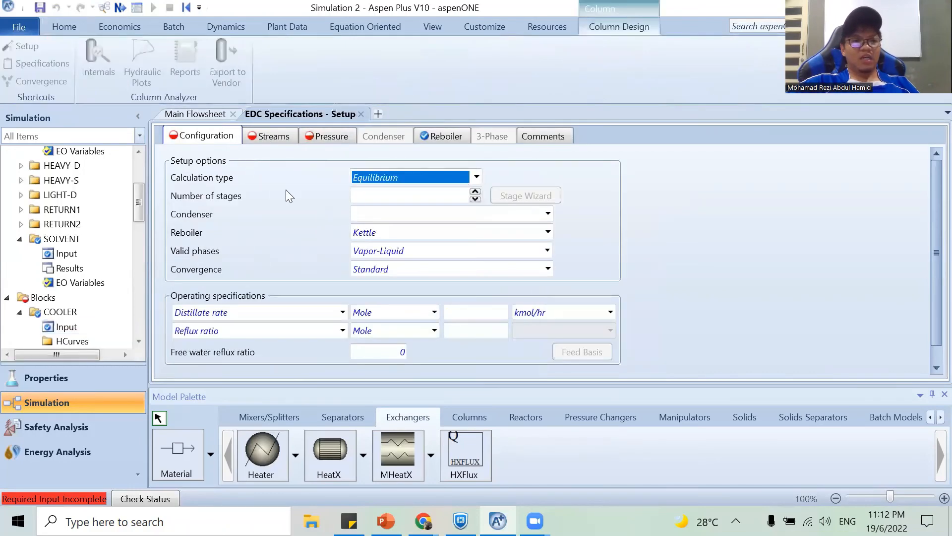
pyautogui.click(419, 198)
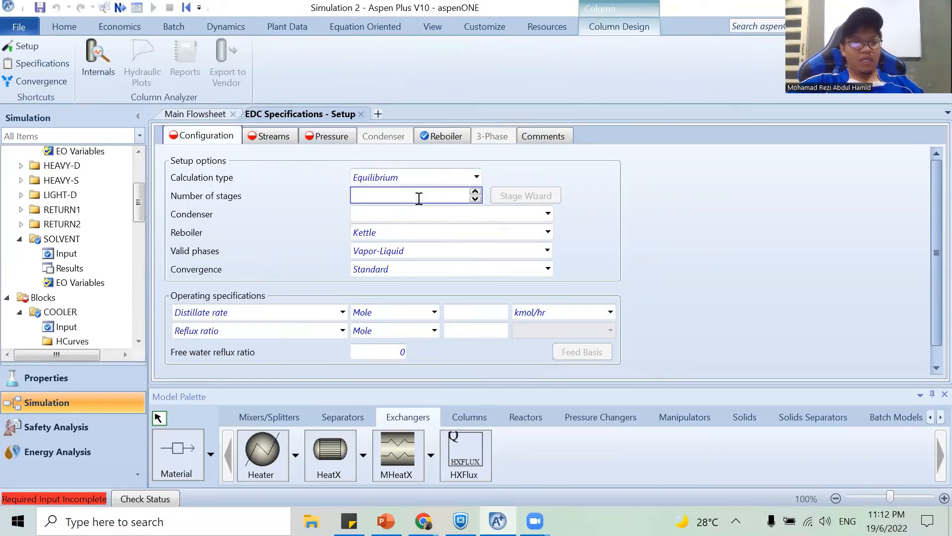
pyautogui.click(472, 331)
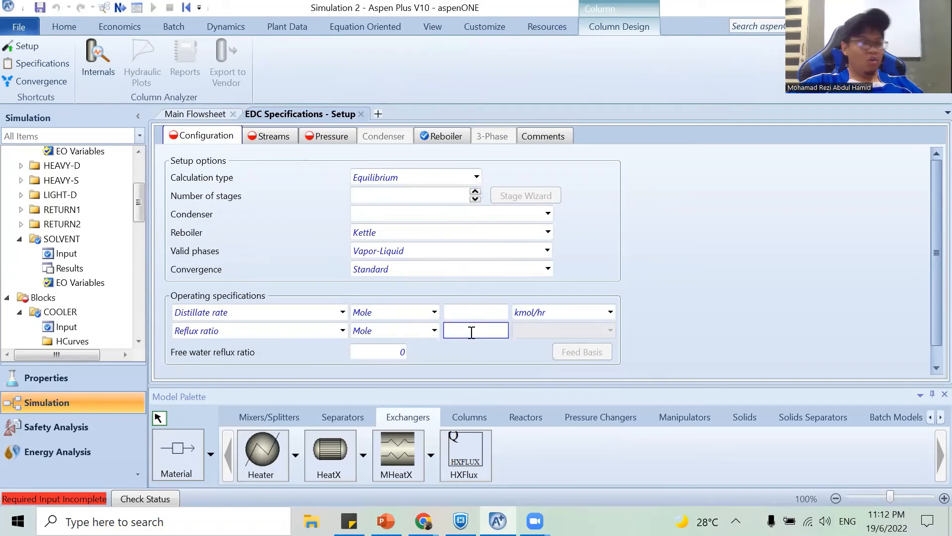
pyautogui.write('3')
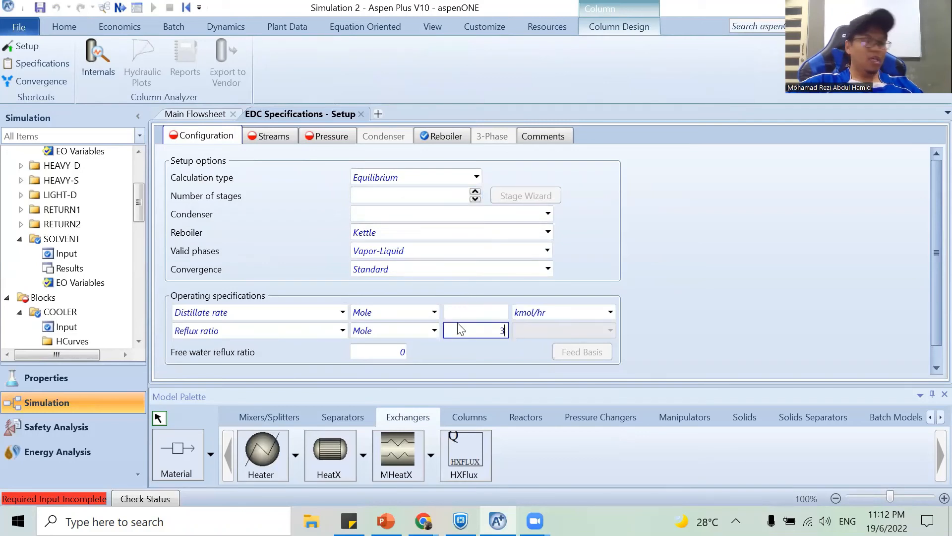
pyautogui.click(460, 313)
pyautogui.write('2.61')
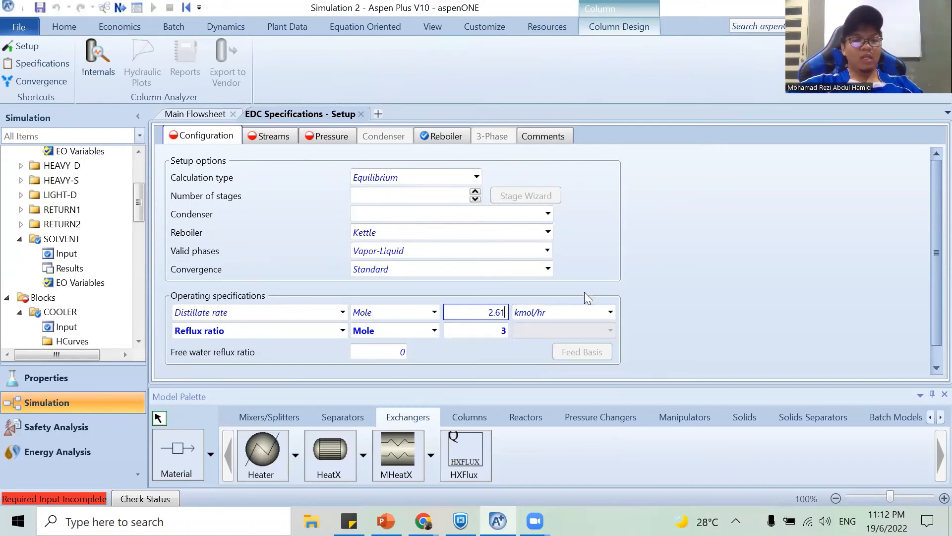
# Give the EDC column 53 stages and a Total condenser.
pyautogui.click(437, 198)
pyautogui.write('53')
pyautogui.press('Return')
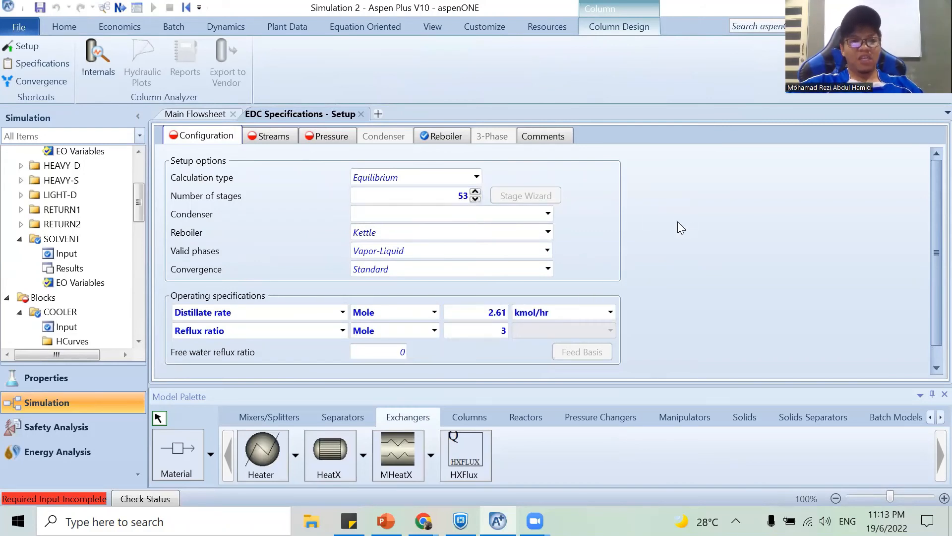
pyautogui.click(548, 214)
pyautogui.click(524, 229)
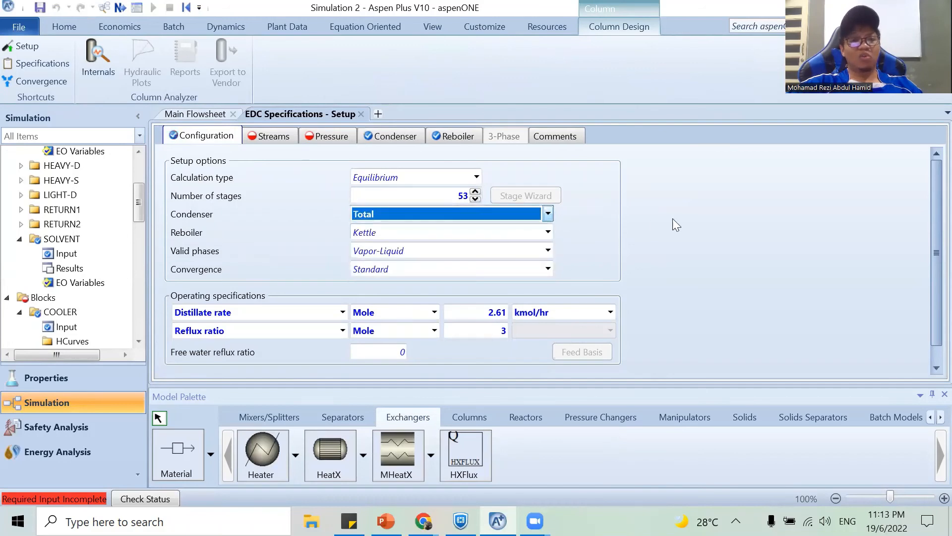
# Assign the EDC column's feed stages: 24 for the FEED stream and 7 for the SOLVENT stream.
pyautogui.click(276, 139)
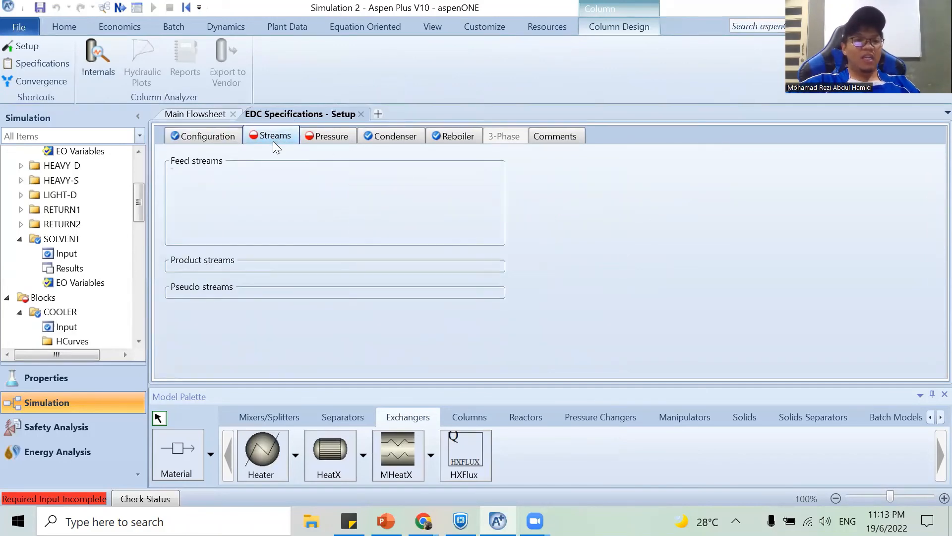
pyautogui.click(262, 198)
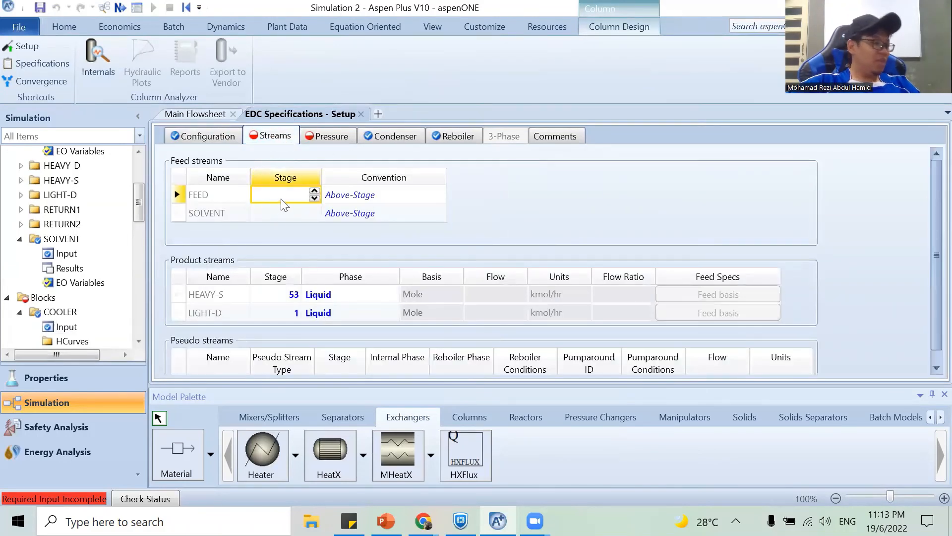
pyautogui.write('24')
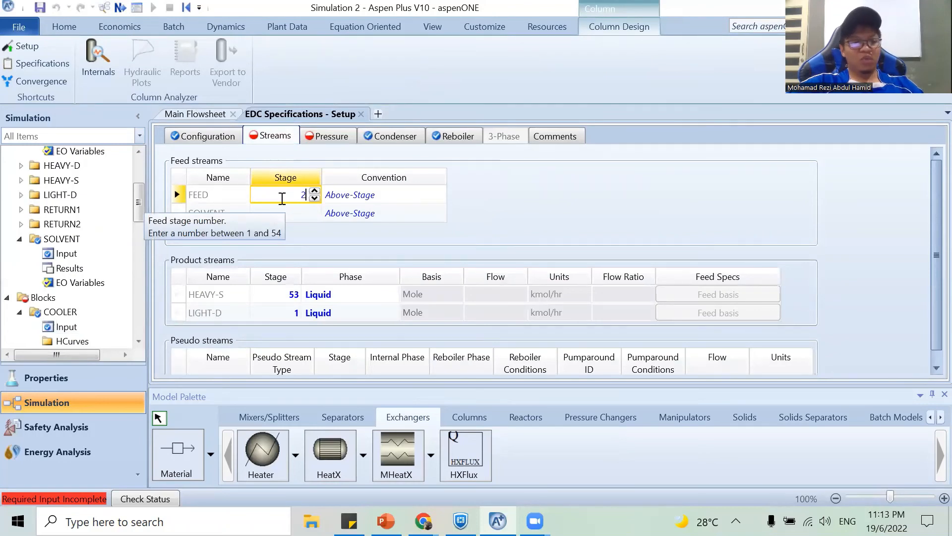
pyautogui.click(285, 219)
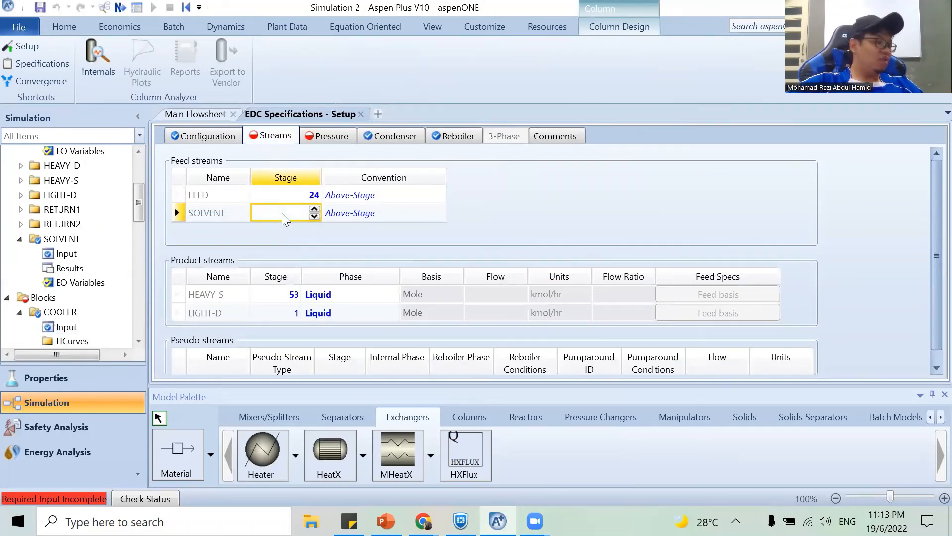
pyautogui.write('7')
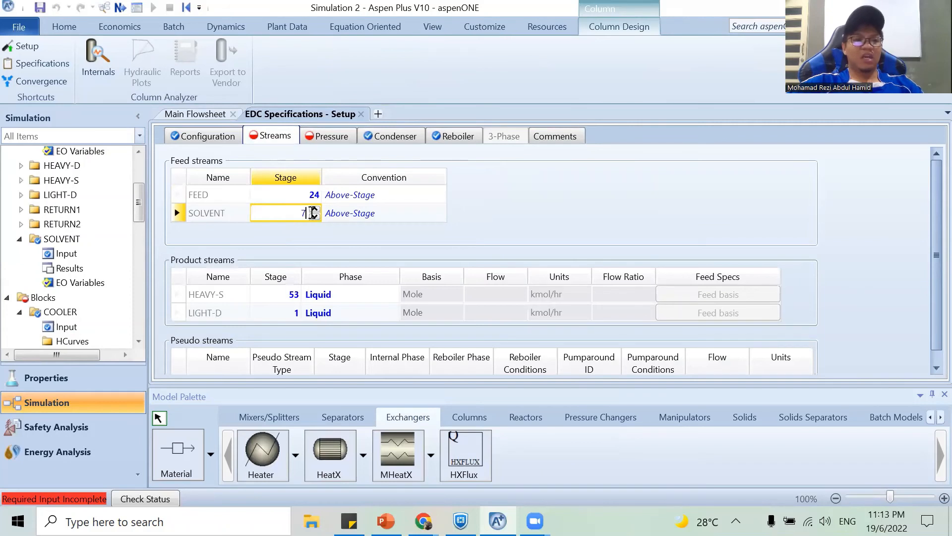
# Set the EDC column's stage 1 / condenser pressure to 0.9 atm.
pyautogui.press('Return')
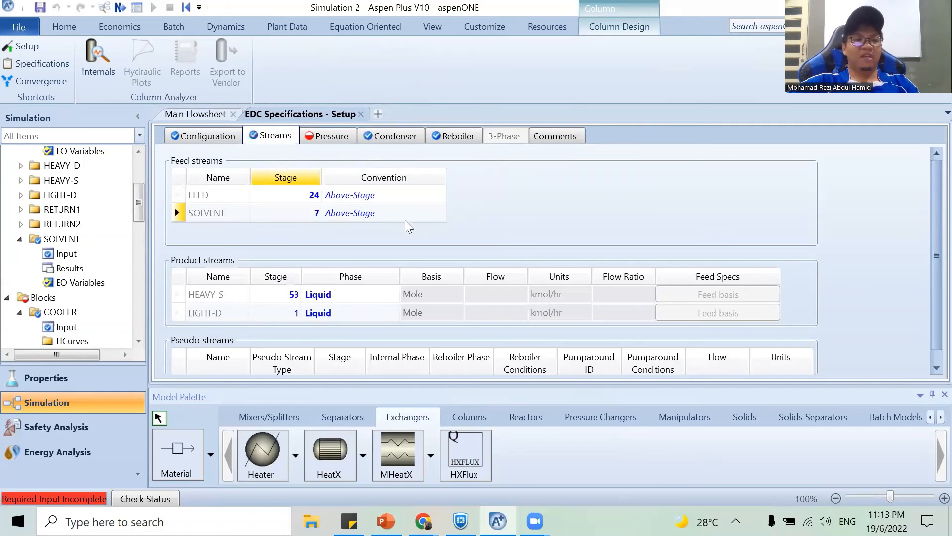
pyautogui.click(330, 140)
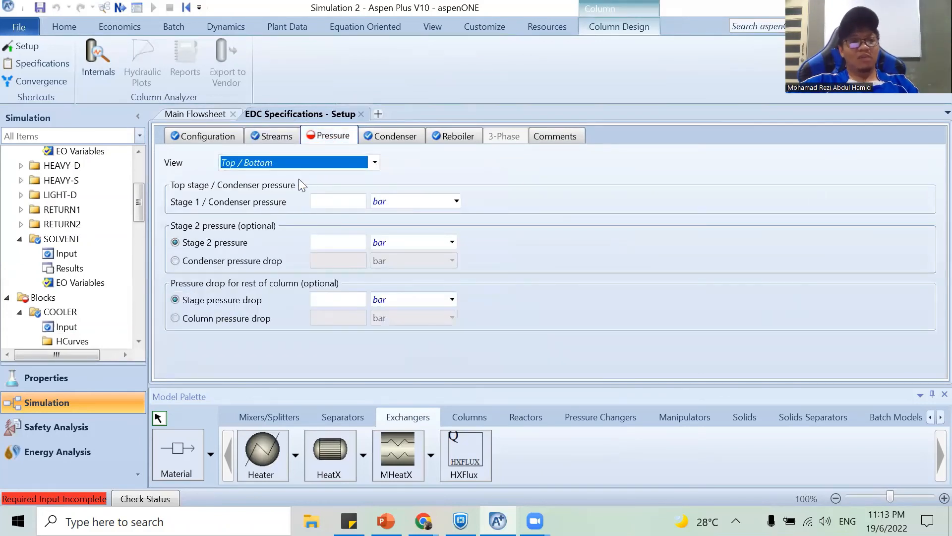
pyautogui.click(455, 202)
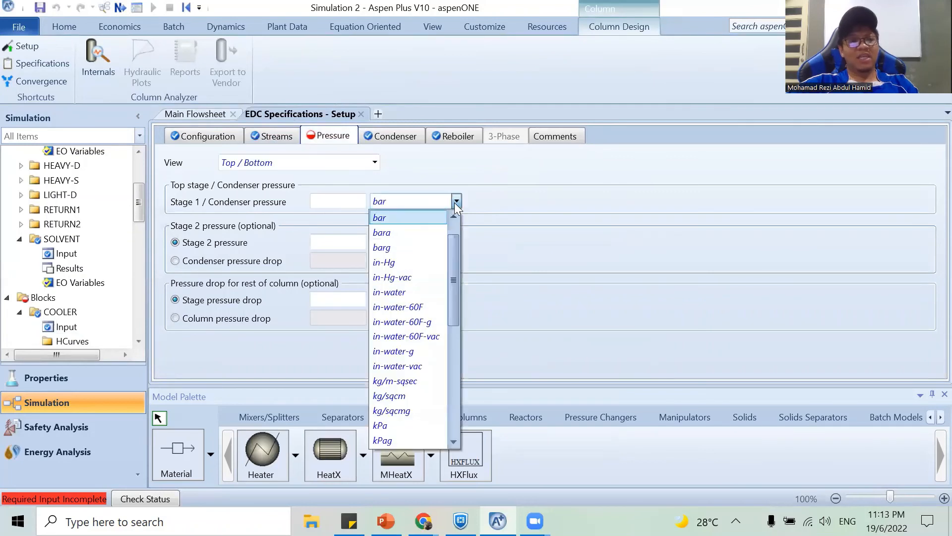
pyautogui.moveTo(455, 252); pyautogui.dragTo(453, 222)
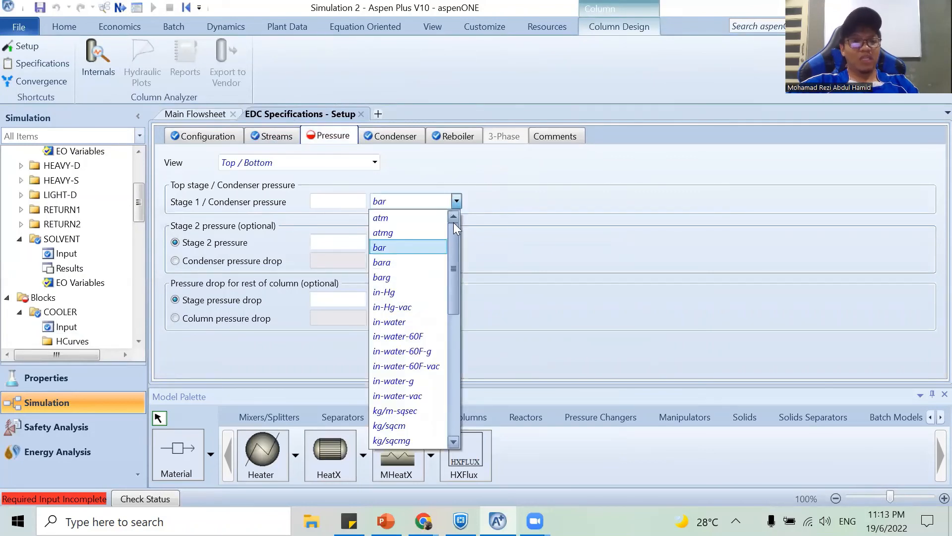
pyautogui.click(414, 214)
pyautogui.click(347, 201)
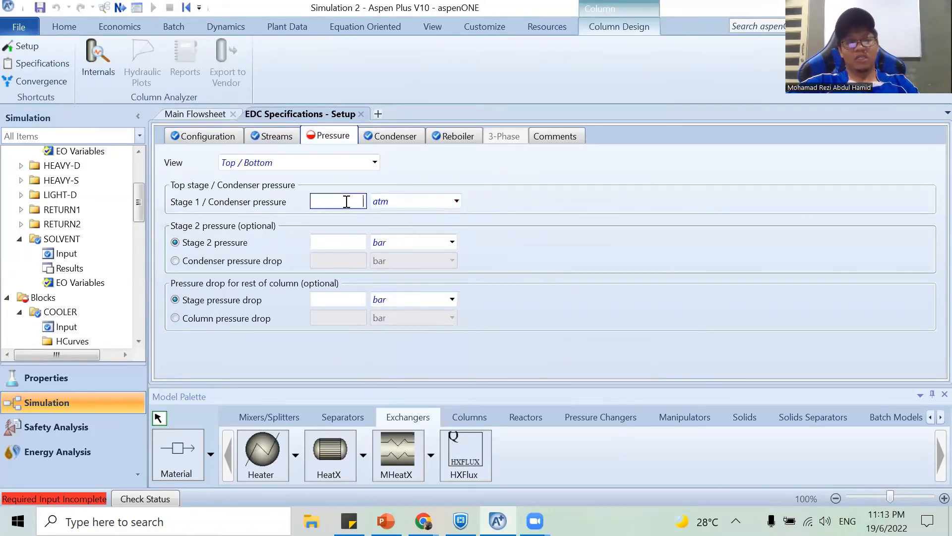
pyautogui.write('0')
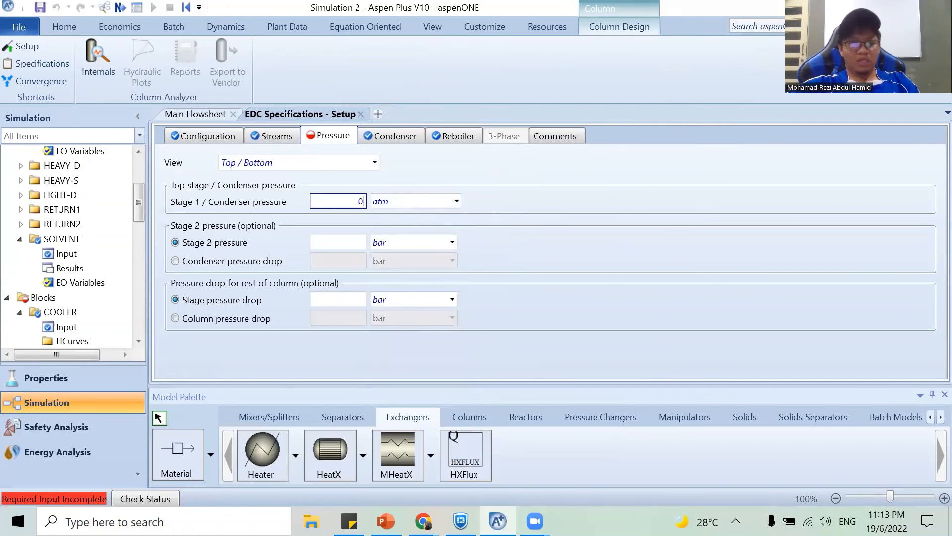
pyautogui.write('.9')
pyautogui.press('Tab')
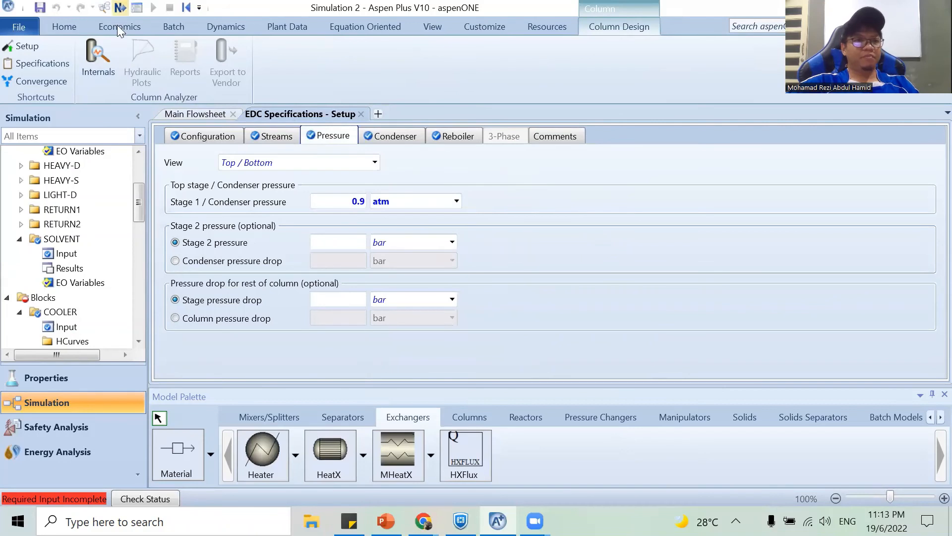
# Go to the S-REGEN column setup and give it 17 stages and a Total condenser.
pyautogui.press('F4')
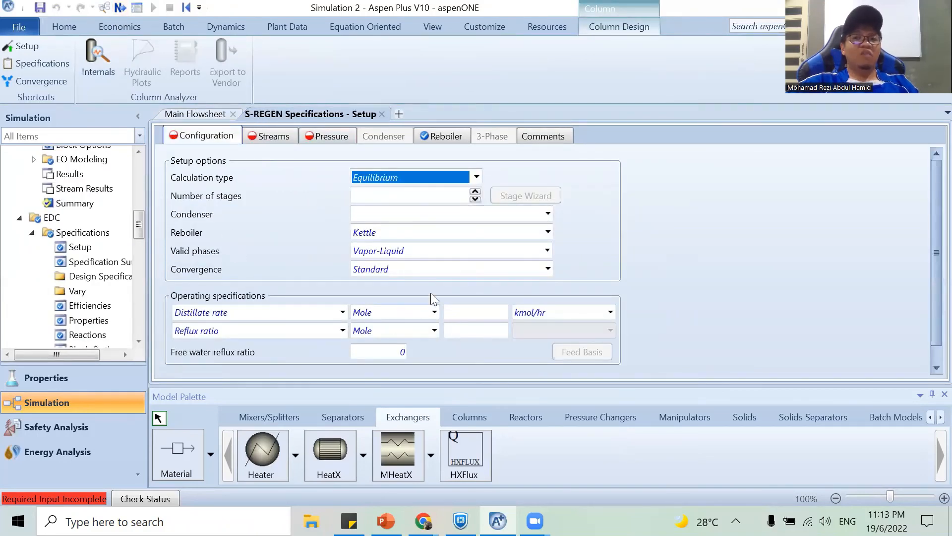
pyautogui.click(431, 194)
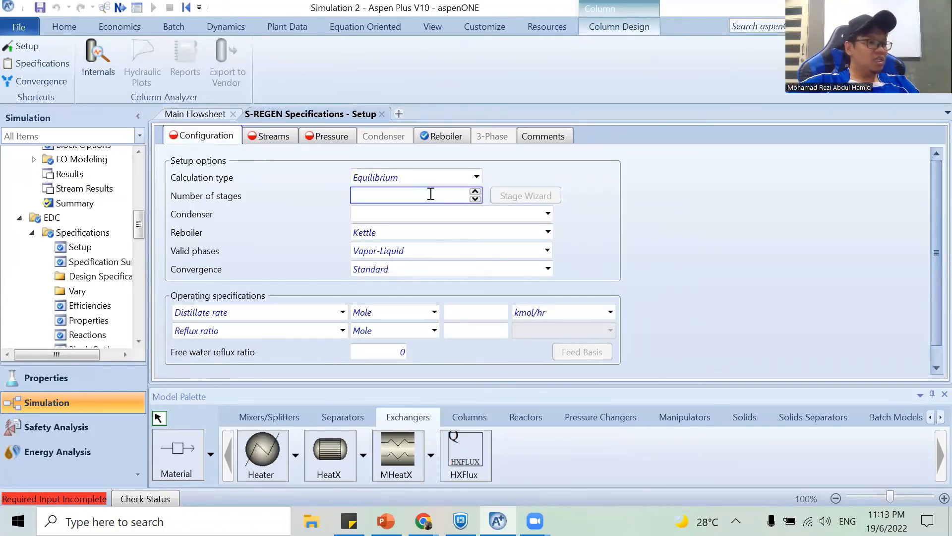
pyautogui.write('17')
pyautogui.click(434, 214)
pyautogui.click(434, 231)
# Set the S-REGEN column's mole distillate rate to 1.28 kmol/hr and its mole reflux ratio to 3.5.
pyautogui.click(468, 313)
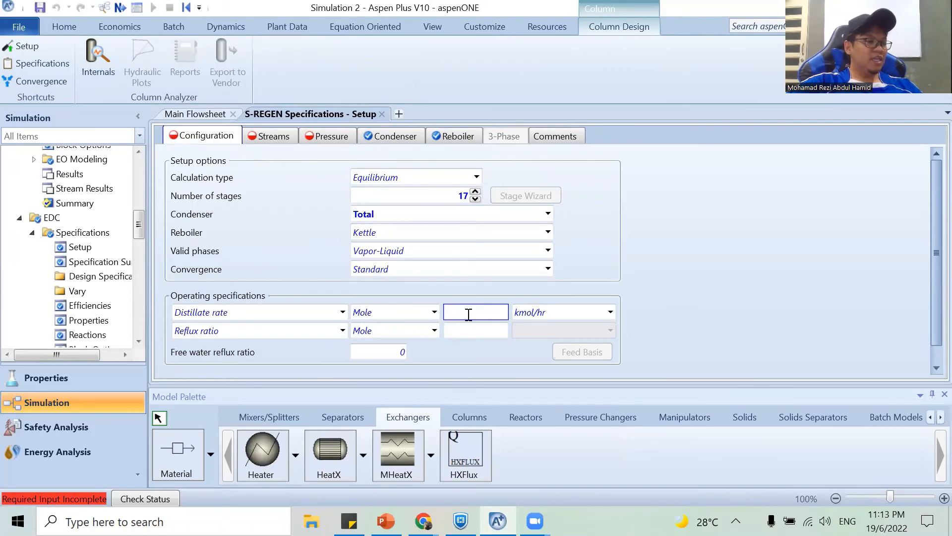
pyautogui.write('1.28')
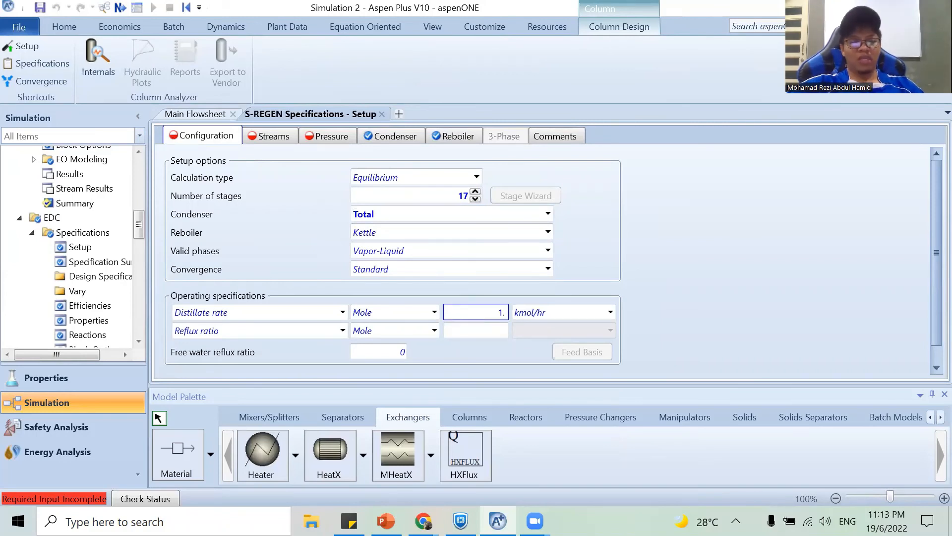
pyautogui.click(487, 338)
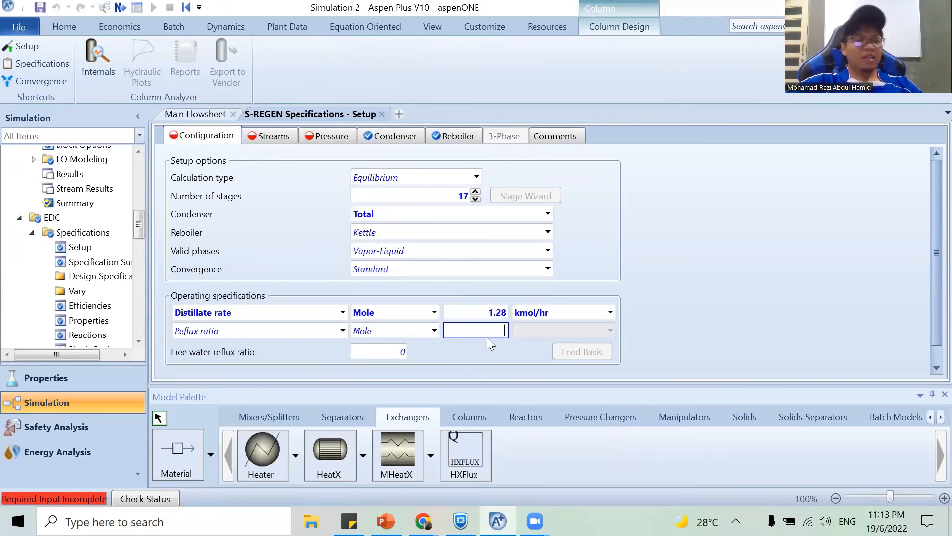
pyautogui.write('3.5')
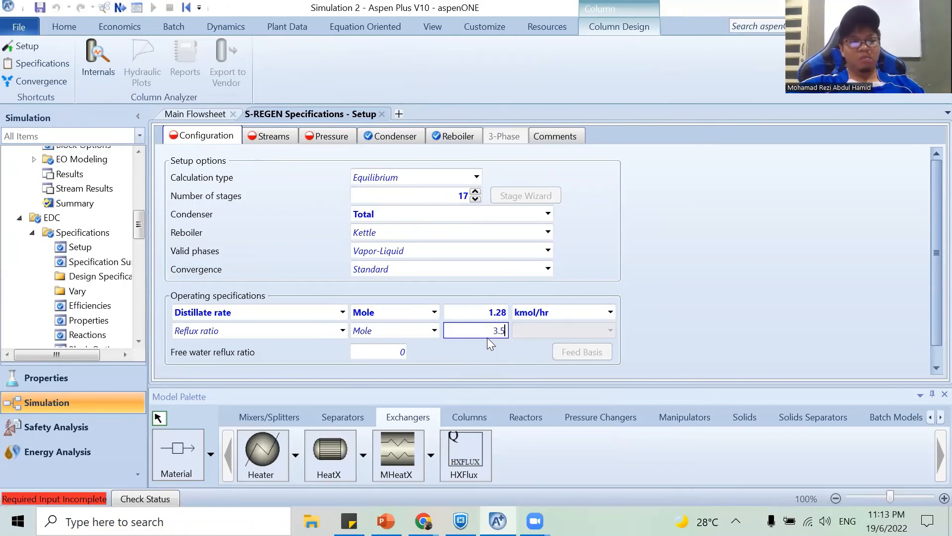
pyautogui.press('Return')
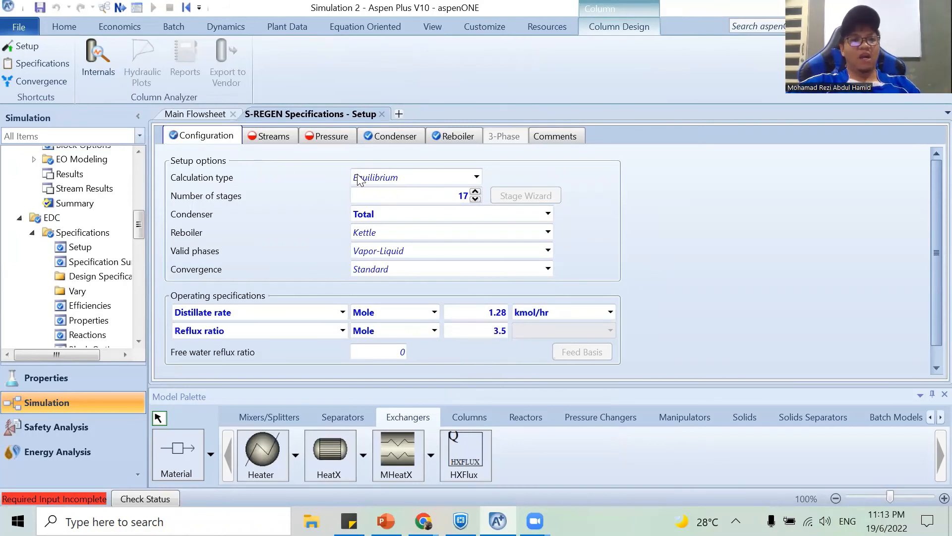
# Assign stage 10 as the feed stage for the HEAVY-S stream entering the S-REGEN column.
pyautogui.click(261, 136)
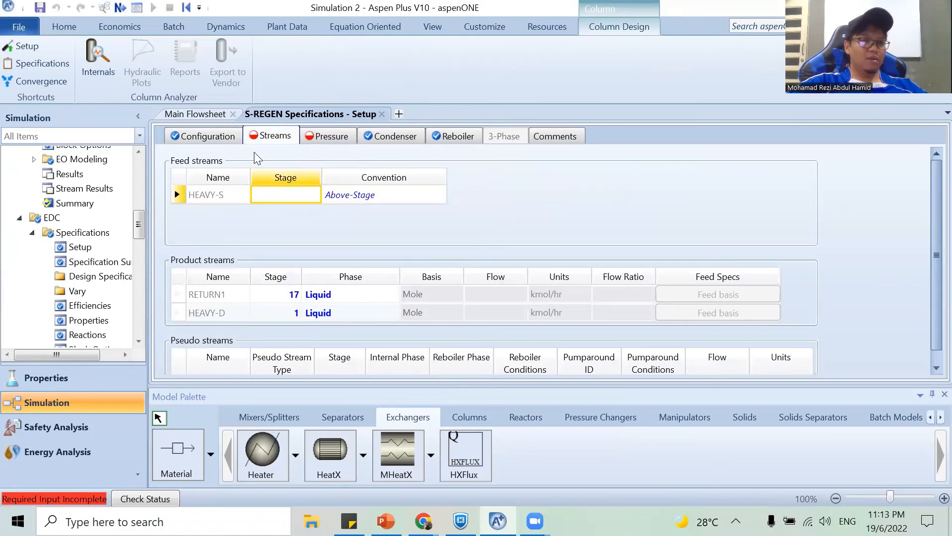
pyautogui.click(274, 198)
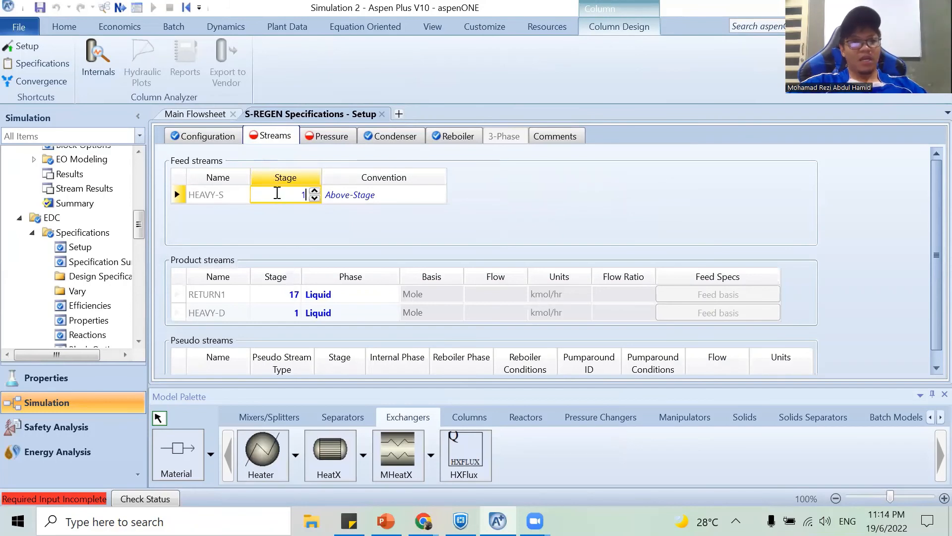
pyautogui.write('10')
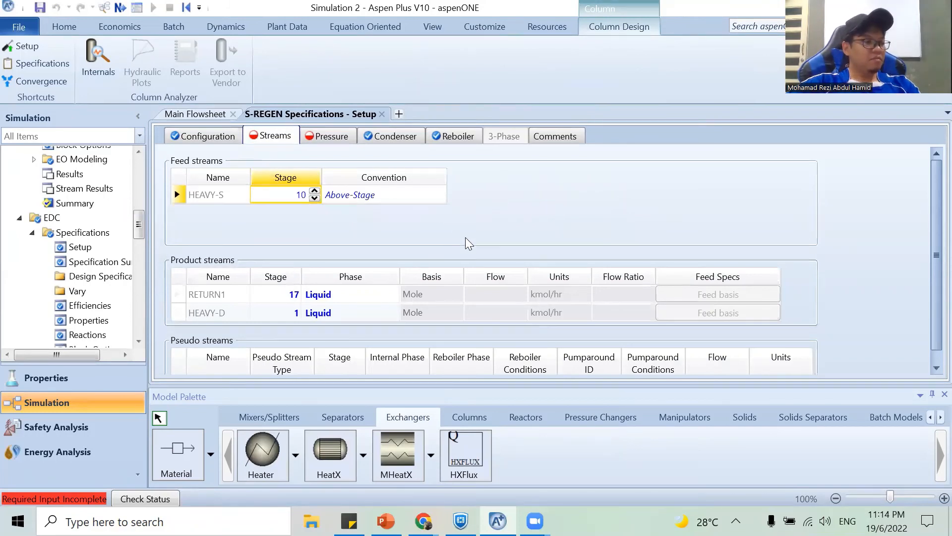
pyautogui.click(576, 276)
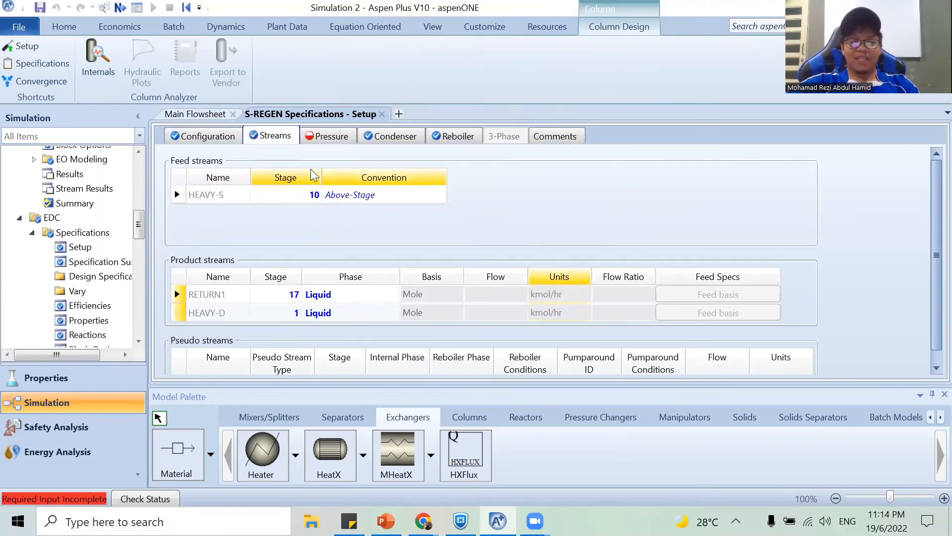
# Set the S-REGEN column's stage 1 / condenser pressure to 0.9 atm.
pyautogui.click(325, 138)
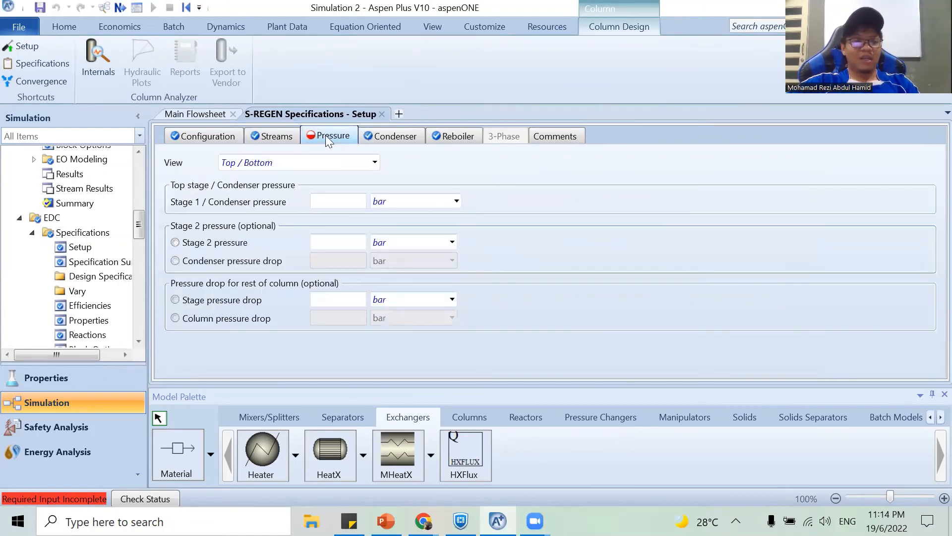
pyautogui.click(344, 200)
pyautogui.click(420, 200)
pyautogui.scroll(1, 406, 210)
pyautogui.click(404, 222)
pyautogui.click(337, 203)
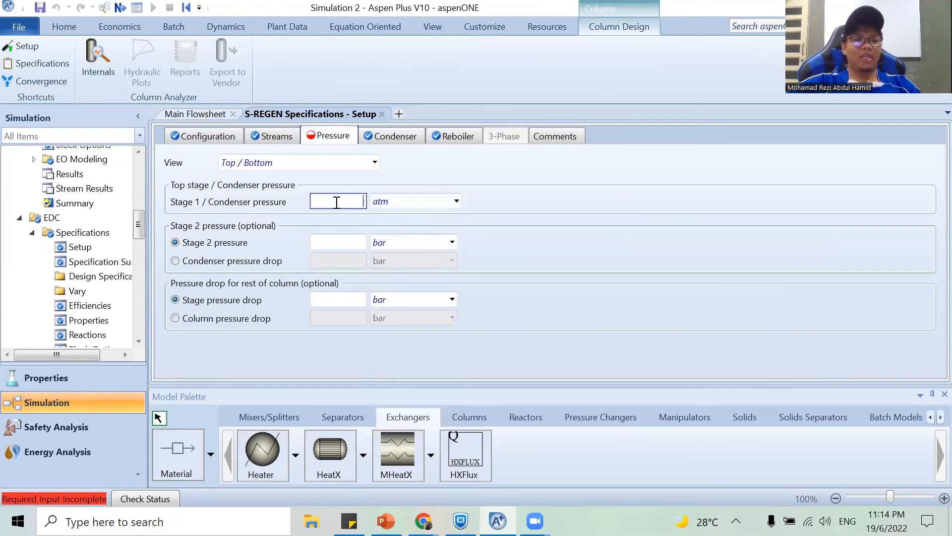
pyautogui.write('0.9')
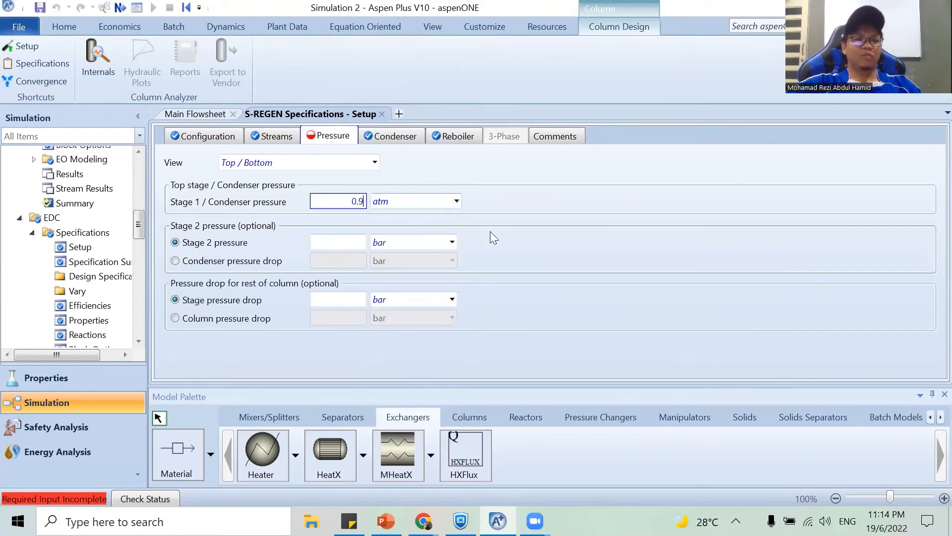
pyautogui.click(560, 243)
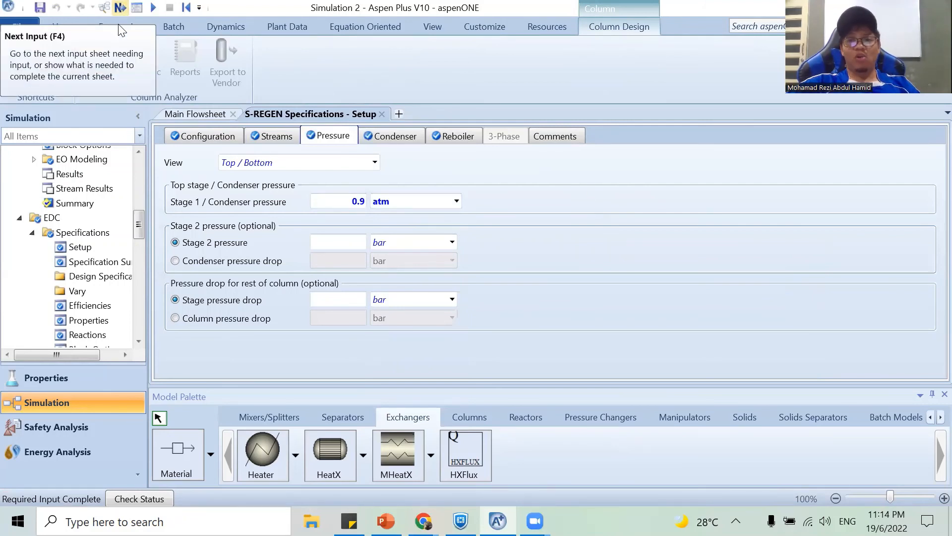
# Check that all required input is complete and run the simulation.
pyautogui.press('F4')
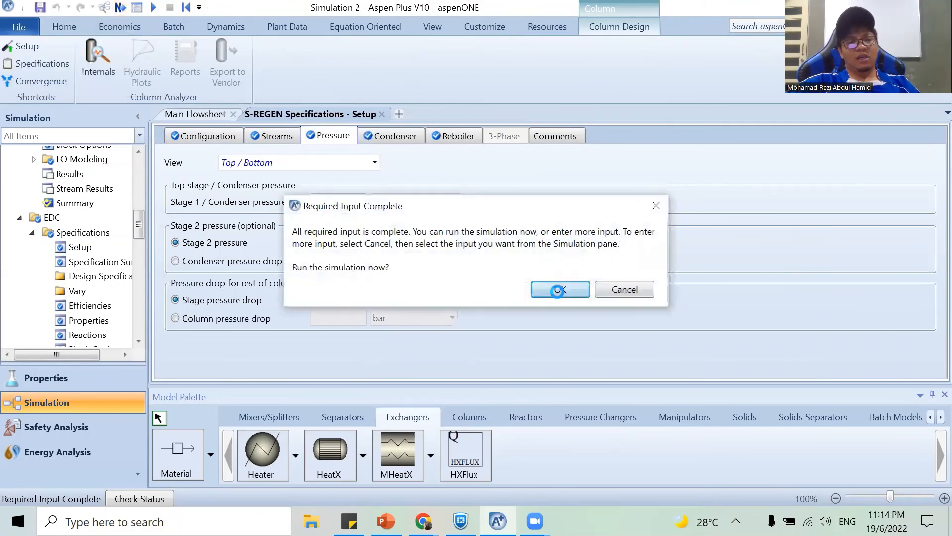
pyautogui.click(551, 288)
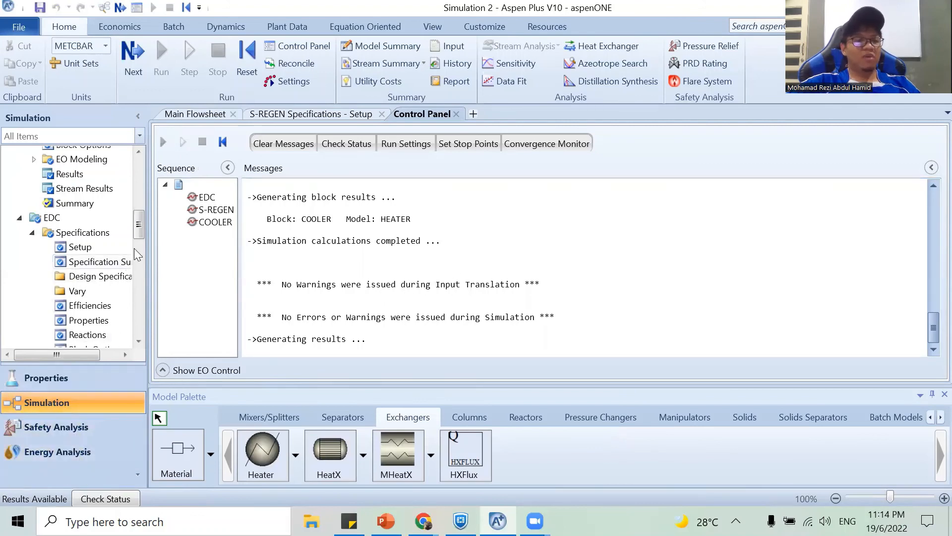
# Examine the product and return streams in the stream results summary, and switch to the PowerPoint slide with the simulation results.
pyautogui.moveTo(139, 223); pyautogui.dragTo(127, 332)
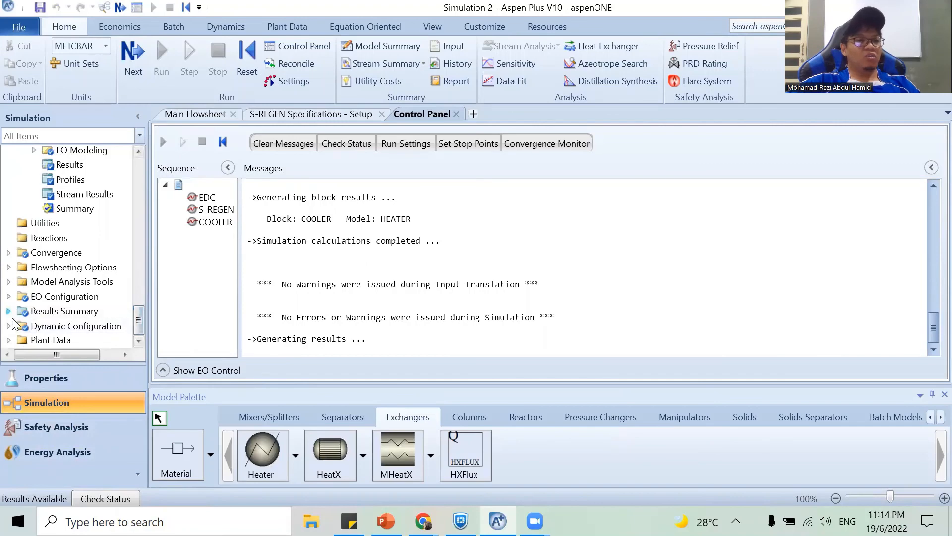
pyautogui.scroll(-3, 59, 322)
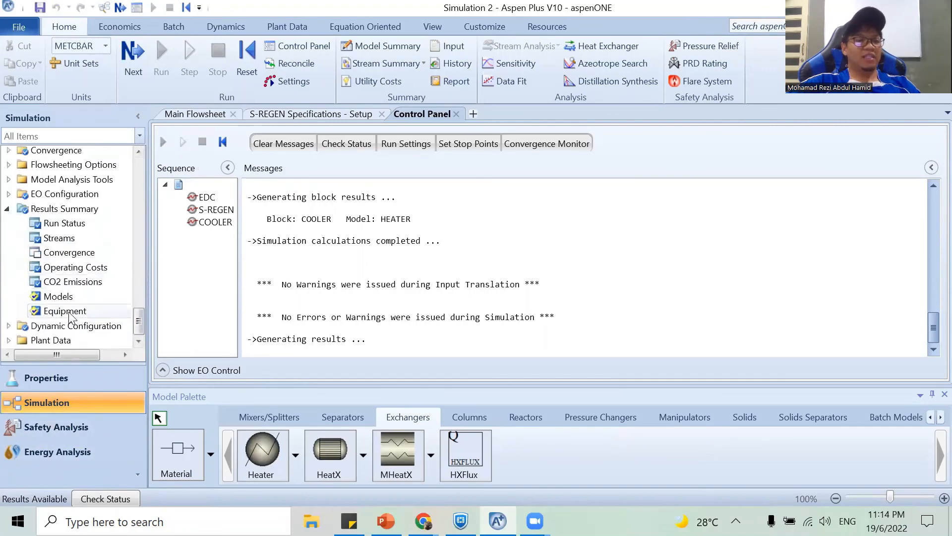
pyautogui.doubleClick(69, 239)
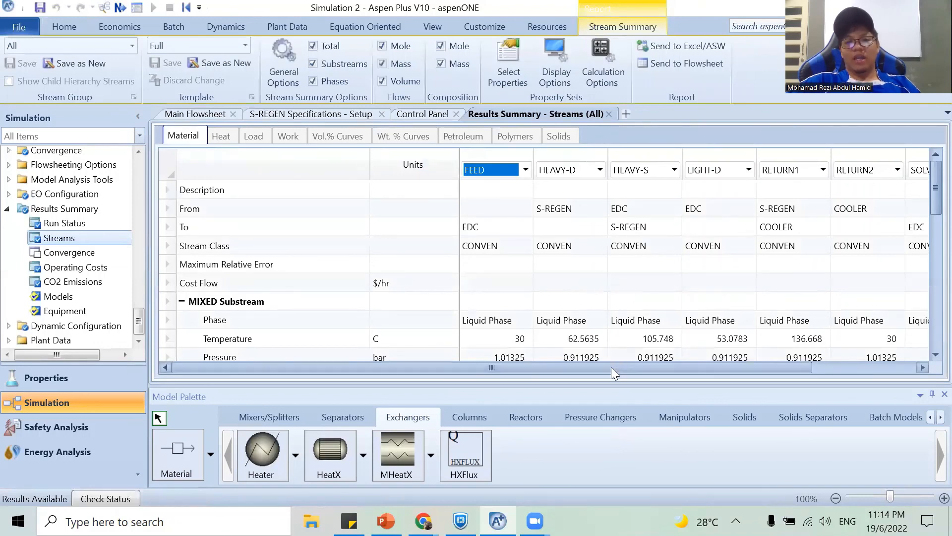
pyautogui.moveTo(611, 367); pyautogui.dragTo(700, 371)
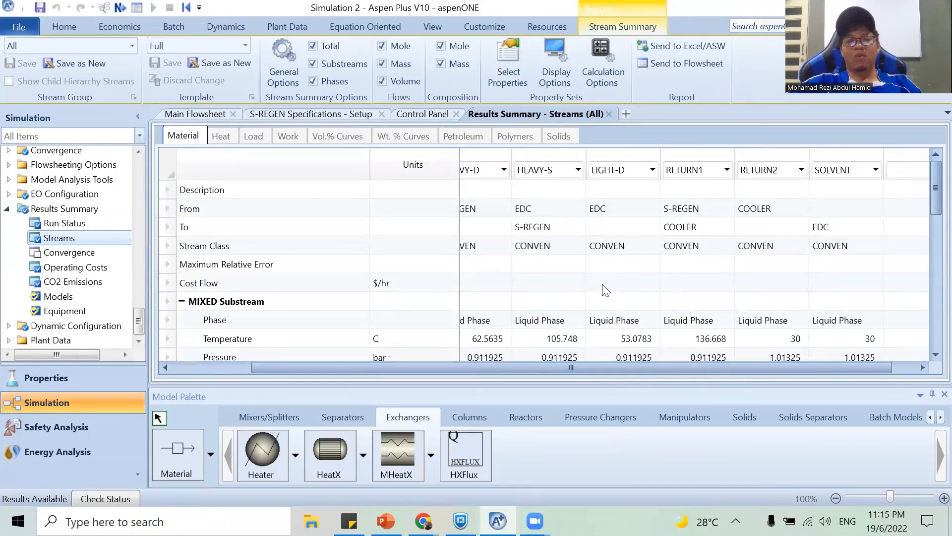
pyautogui.hotkey('alt', 'Tab')
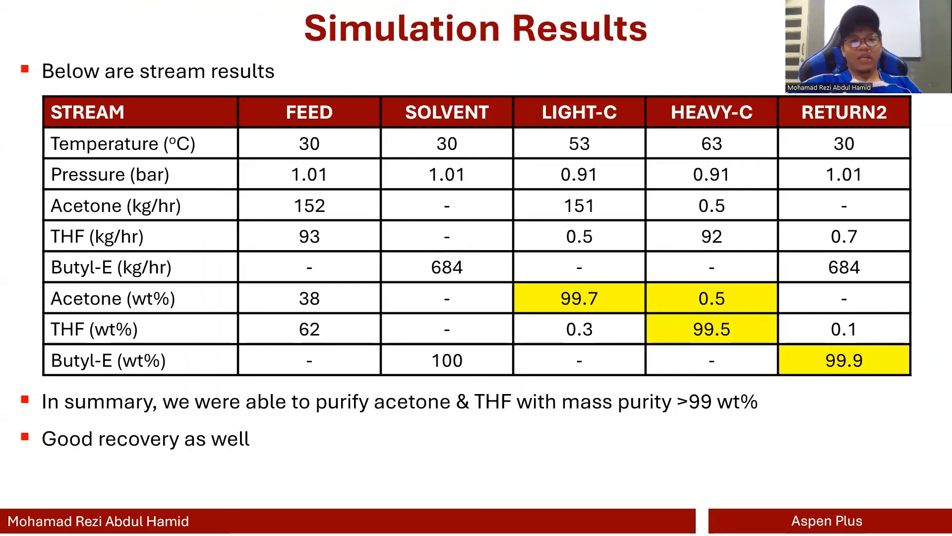